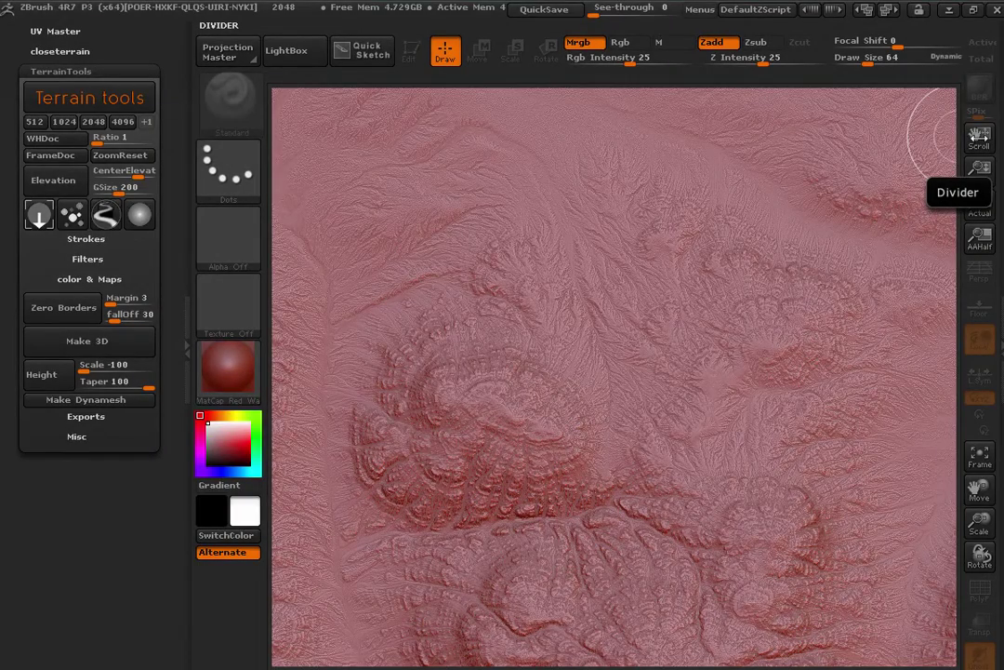
{"action": "left_click_drag", "start_coordinate": [977, 135], "coordinate": [903, 17]}
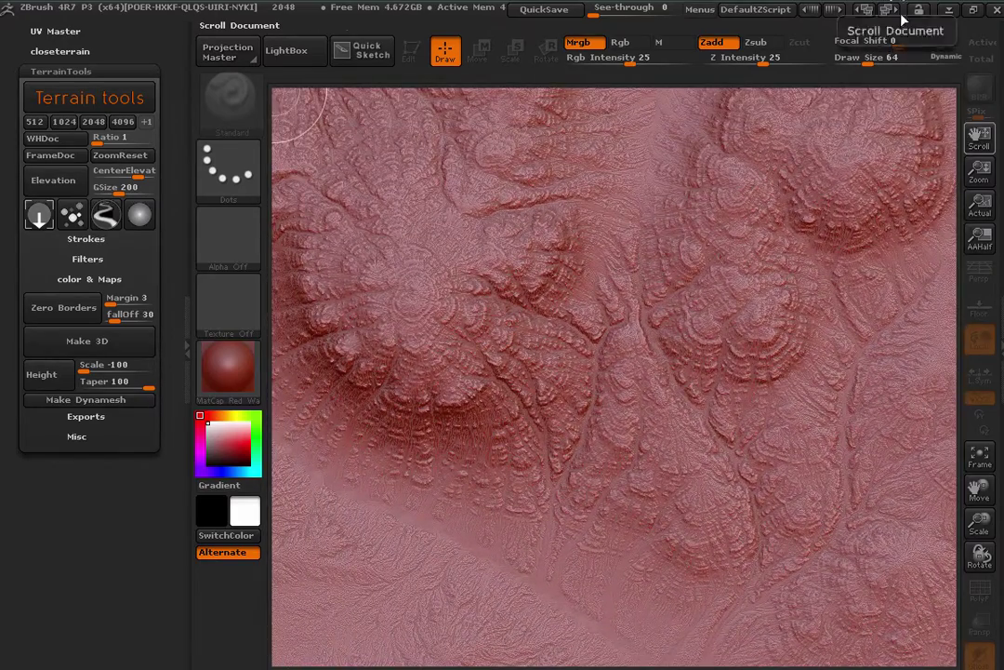
{"action": "left_click", "coordinate": [980, 239]}
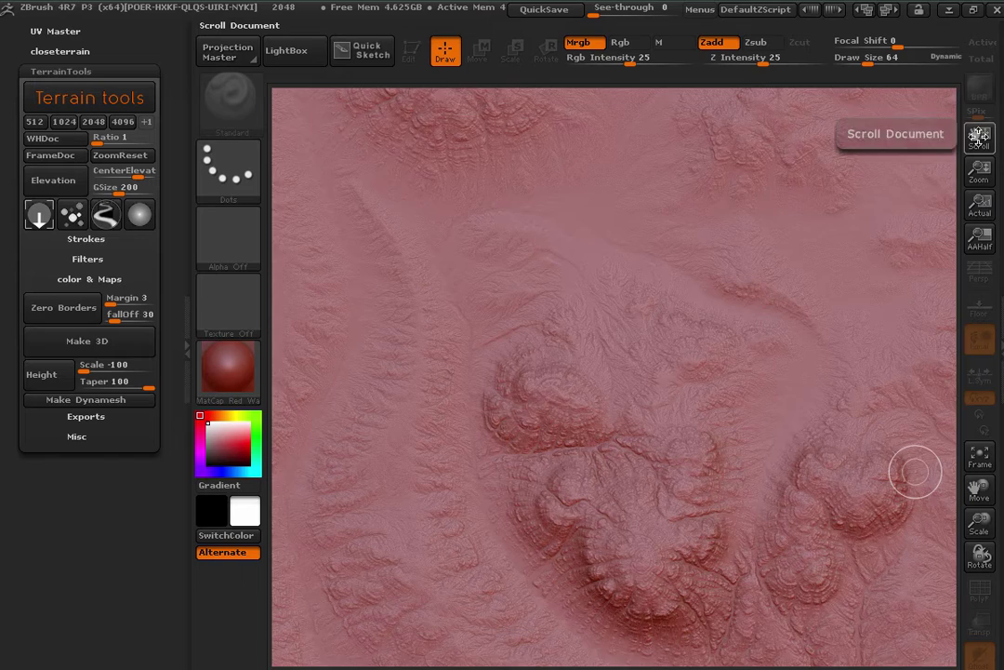
{"action": "left_click_drag", "start_coordinate": [980, 135], "coordinate": [893, 377]}
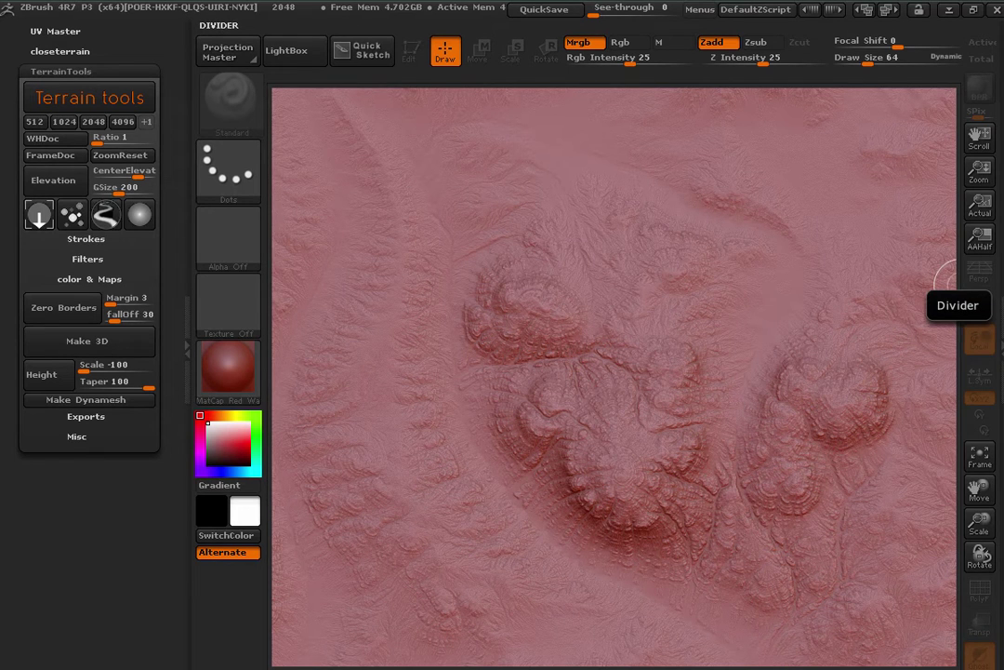
{"action": "left_click", "coordinate": [979, 203]}
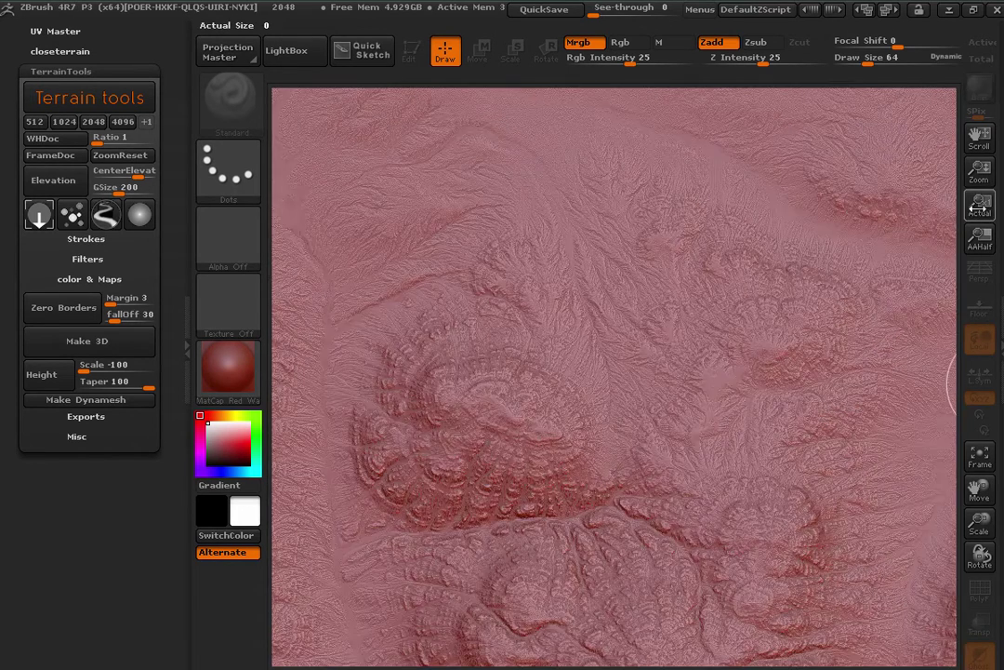
Generate a slope map of the terrain from the colour and map tools.
{"action": "left_click", "coordinate": [92, 279]}
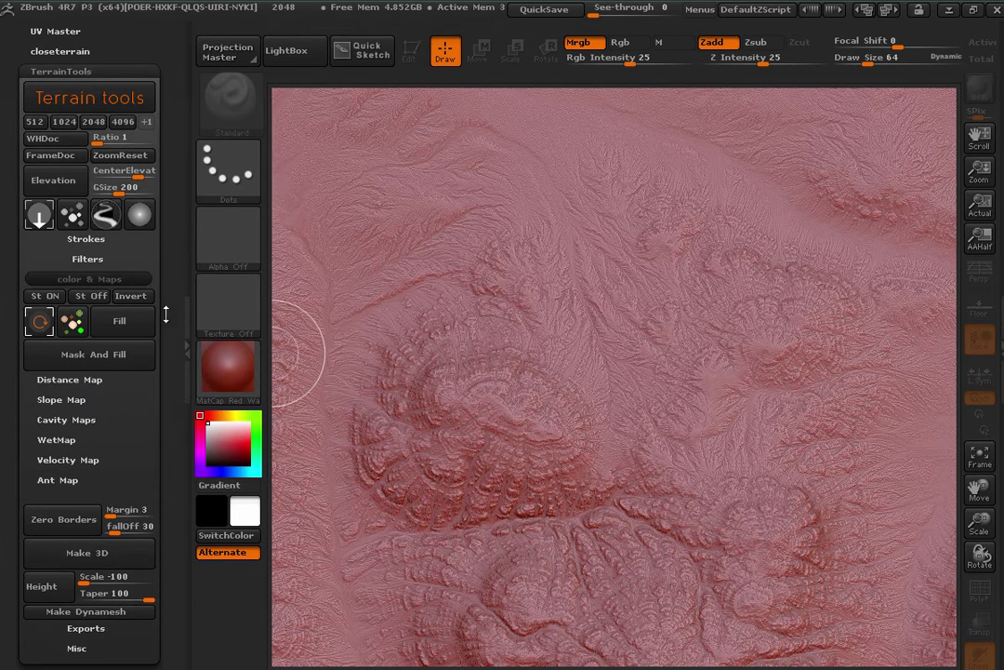
{"action": "scroll", "coordinate": [166, 321], "scroll_direction": "down", "scroll_amount": 4}
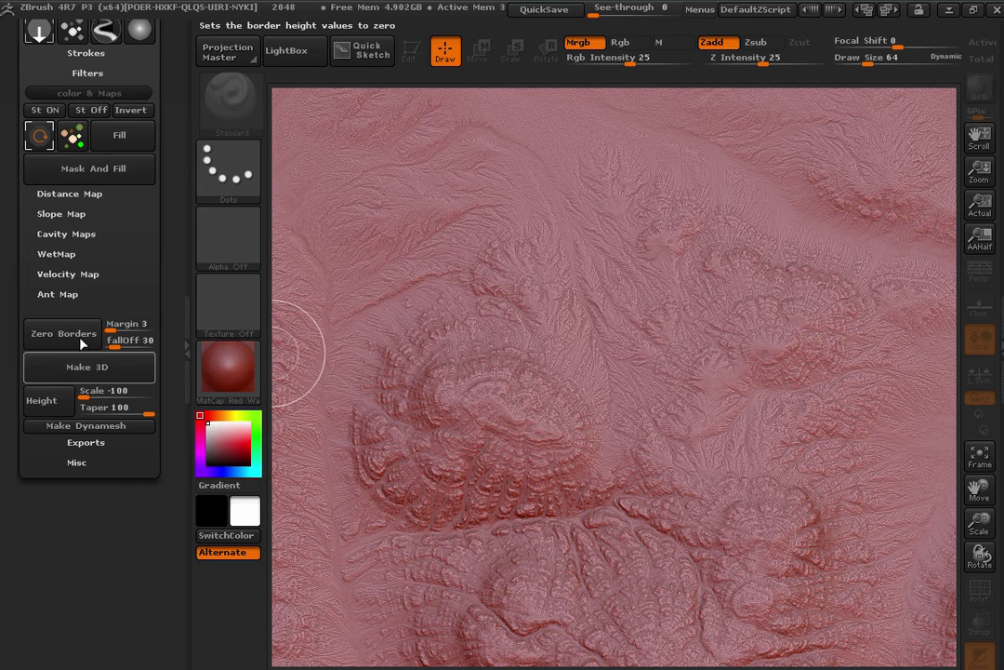
{"action": "left_click", "coordinate": [63, 214]}
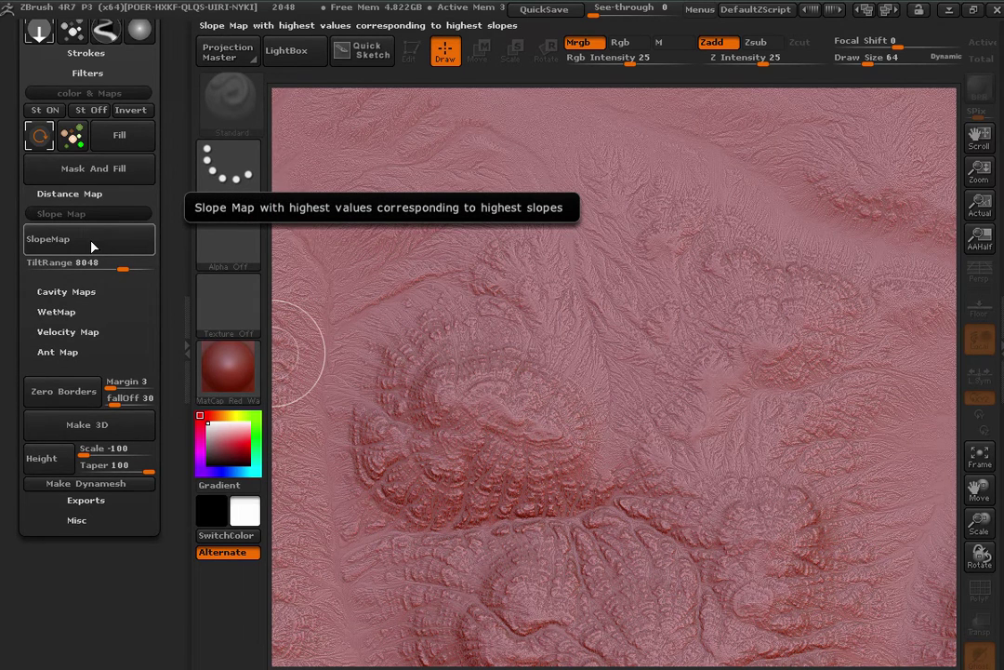
{"action": "left_click", "coordinate": [91, 242]}
{"action": "left_click", "coordinate": [91, 246]}
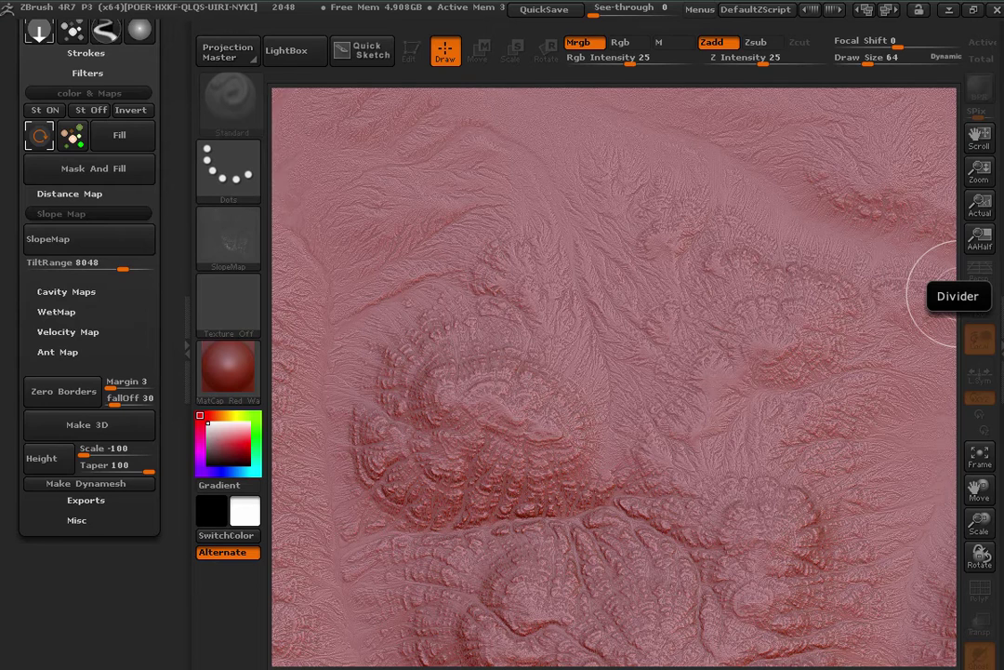
Generate a wet map of the terrain with Duration 437 and Rain 191, and preview it among the alphas.
{"action": "left_click", "coordinate": [56, 311]}
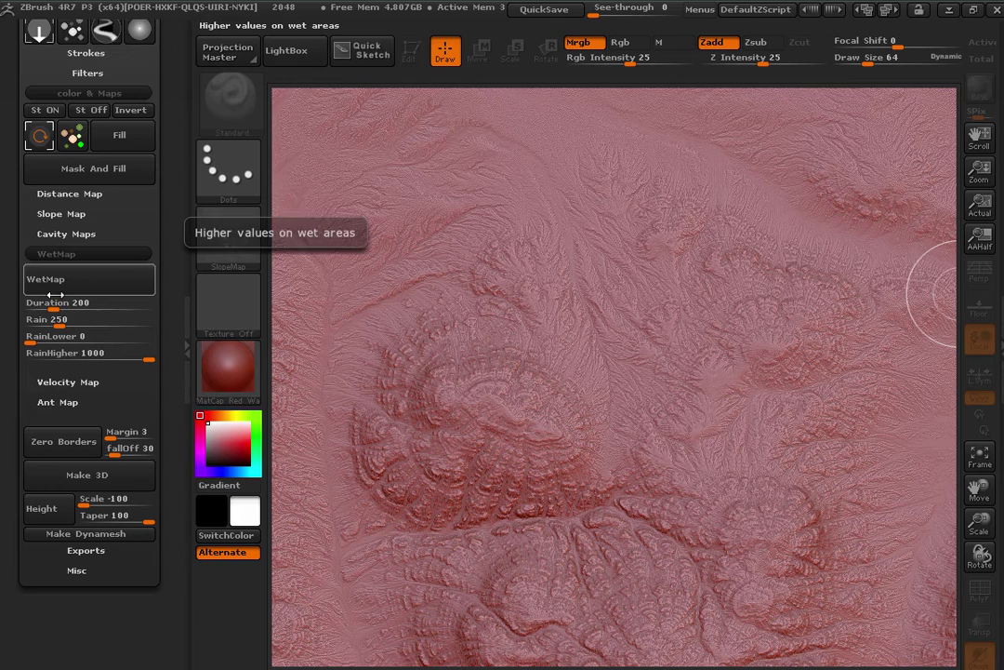
{"action": "mouse_move", "coordinate": [51, 309]}
{"action": "left_mouse_down"}
{"action": "mouse_move", "coordinate": [82, 306]}
{"action": "mouse_move", "coordinate": [53, 324]}
{"action": "left_mouse_up"}
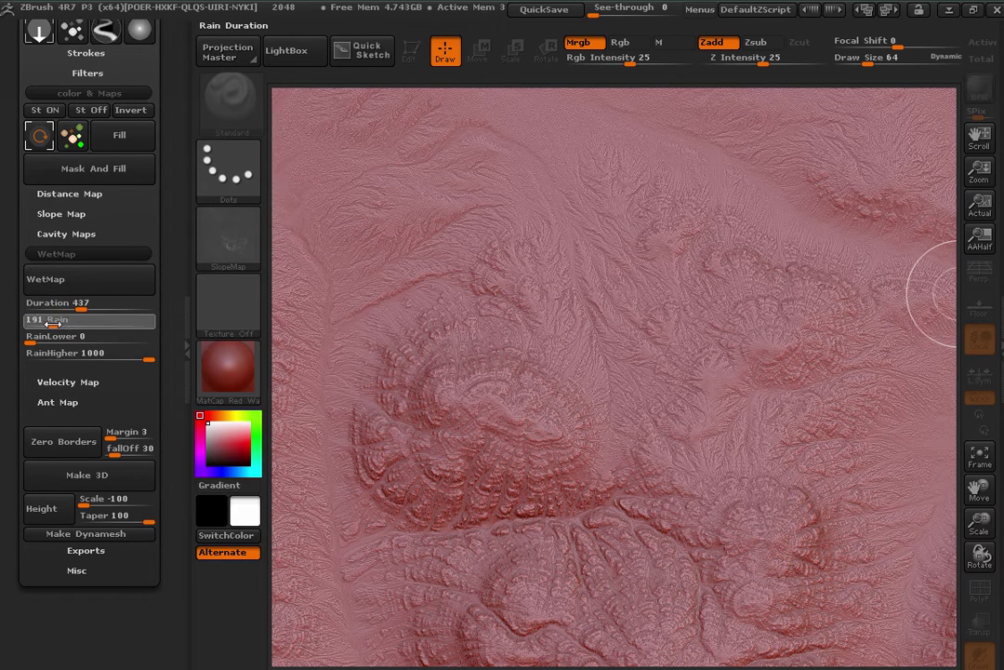
{"action": "left_click", "coordinate": [98, 289]}
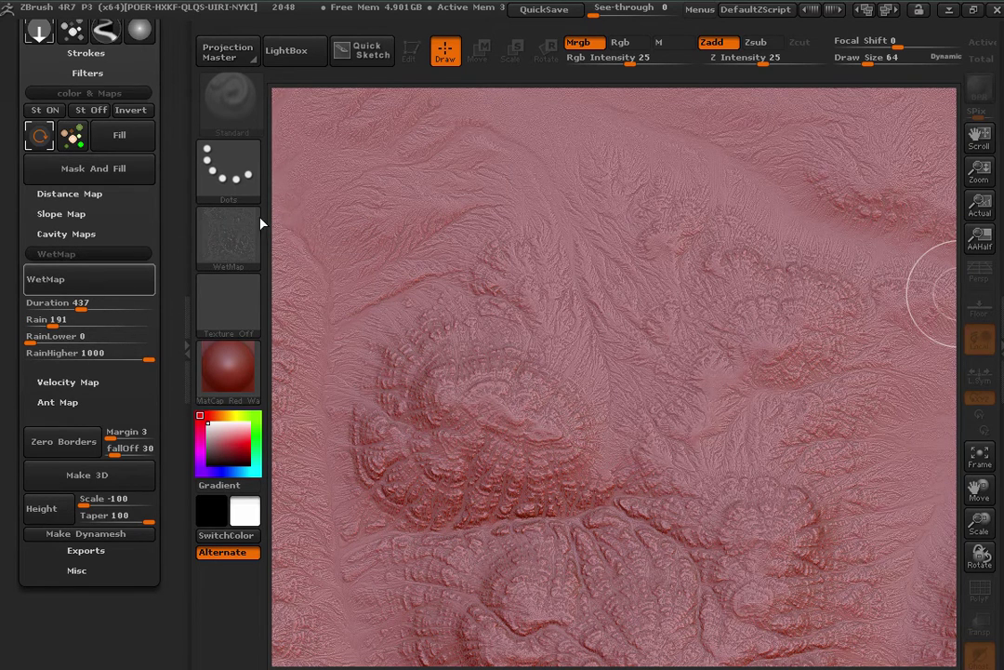
{"action": "left_click", "coordinate": [231, 246]}
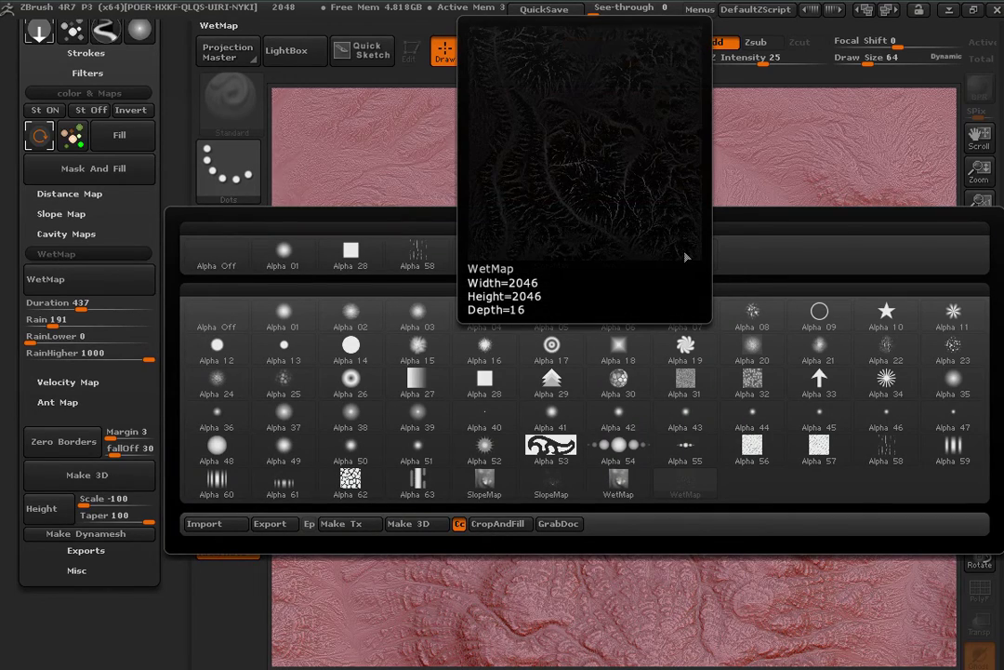
{"action": "left_click", "coordinate": [687, 257]}
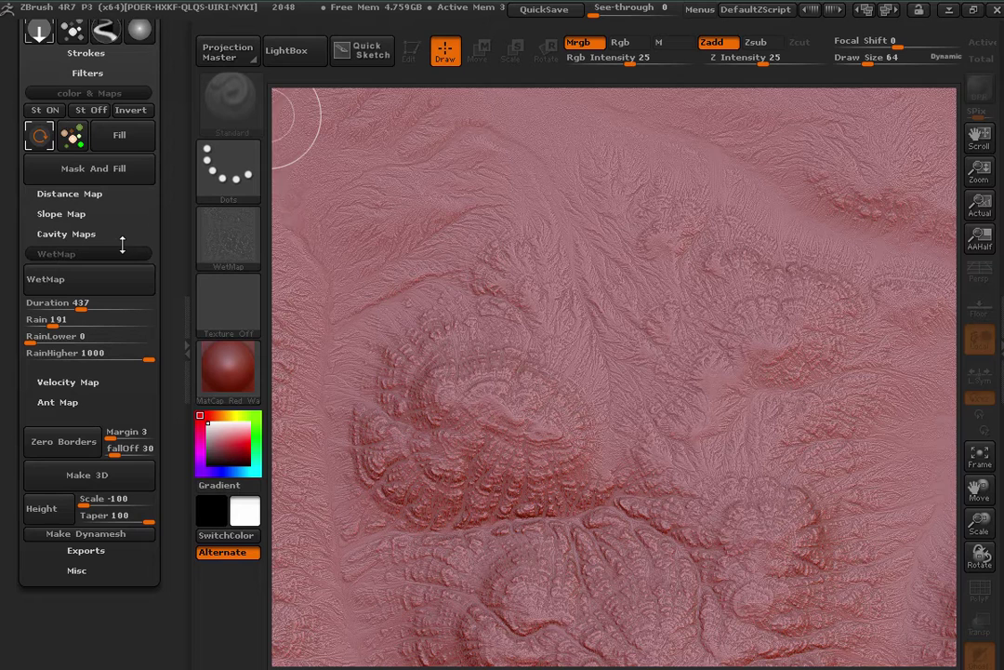
{"action": "left_click", "coordinate": [74, 254]}
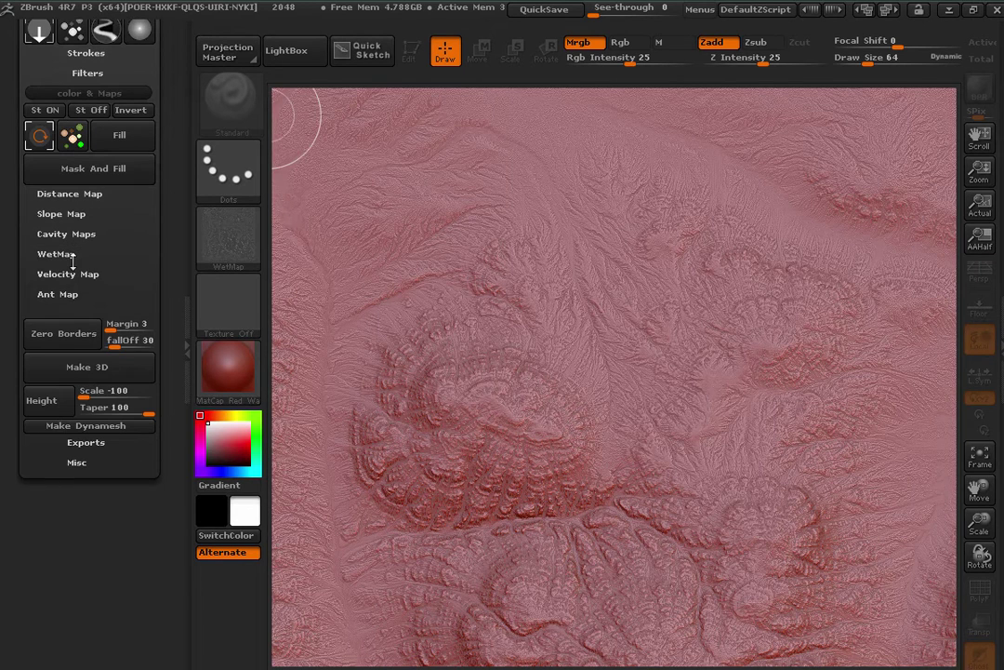
Generate a fitted ant map of the terrain with 2398 droplets and preview it among the alphas.
{"action": "left_click", "coordinate": [53, 294]}
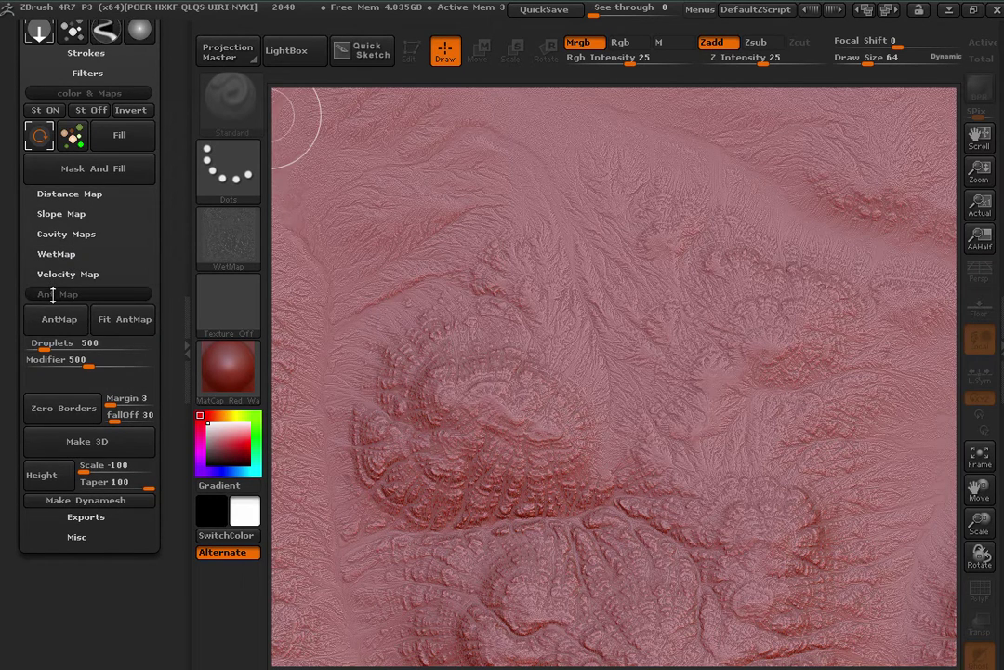
{"action": "left_click_drag", "start_coordinate": [37, 346], "coordinate": [98, 346]}
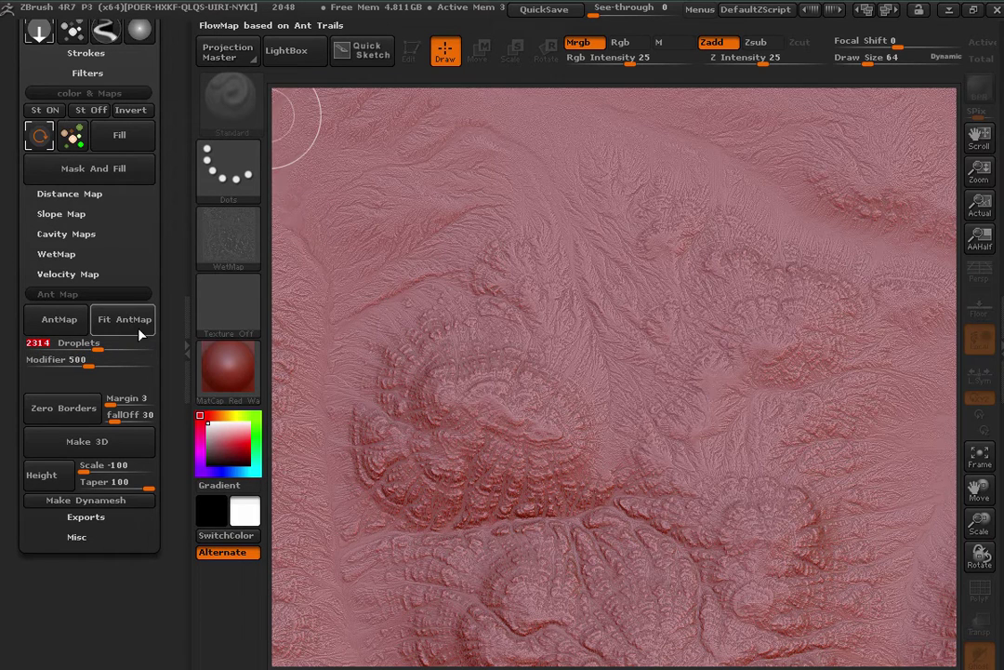
{"action": "left_click", "coordinate": [128, 321]}
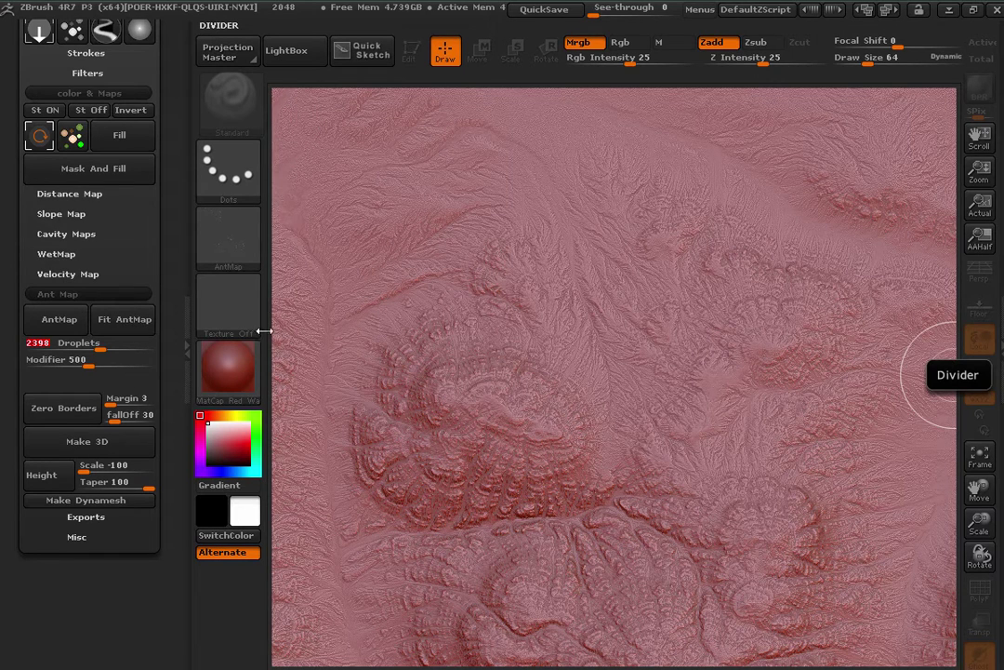
{"action": "left_click", "coordinate": [228, 237]}
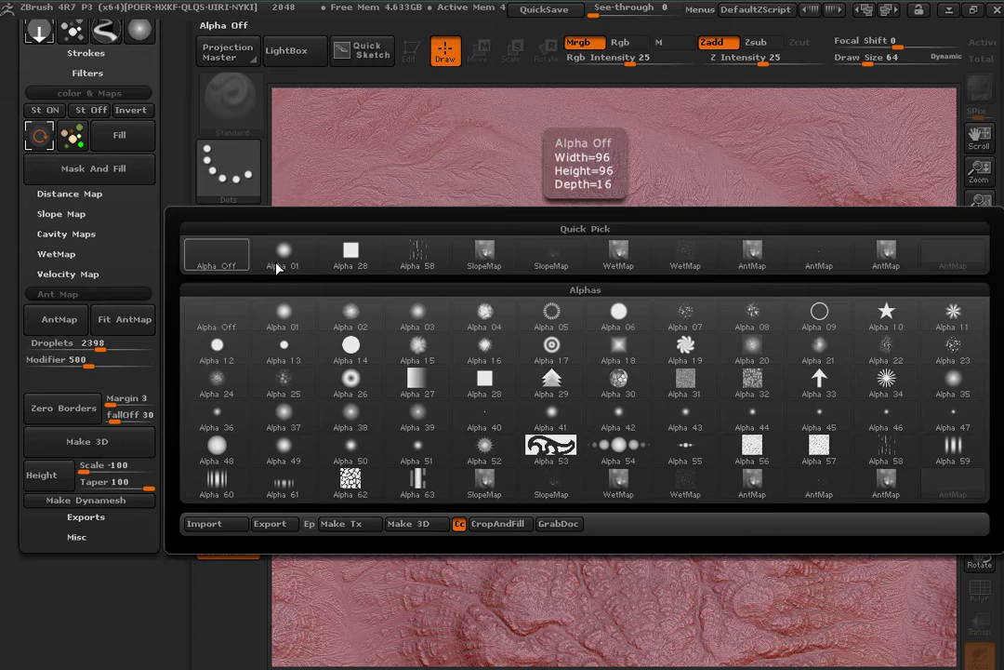
{"action": "mouse_move", "coordinate": [955, 252]}
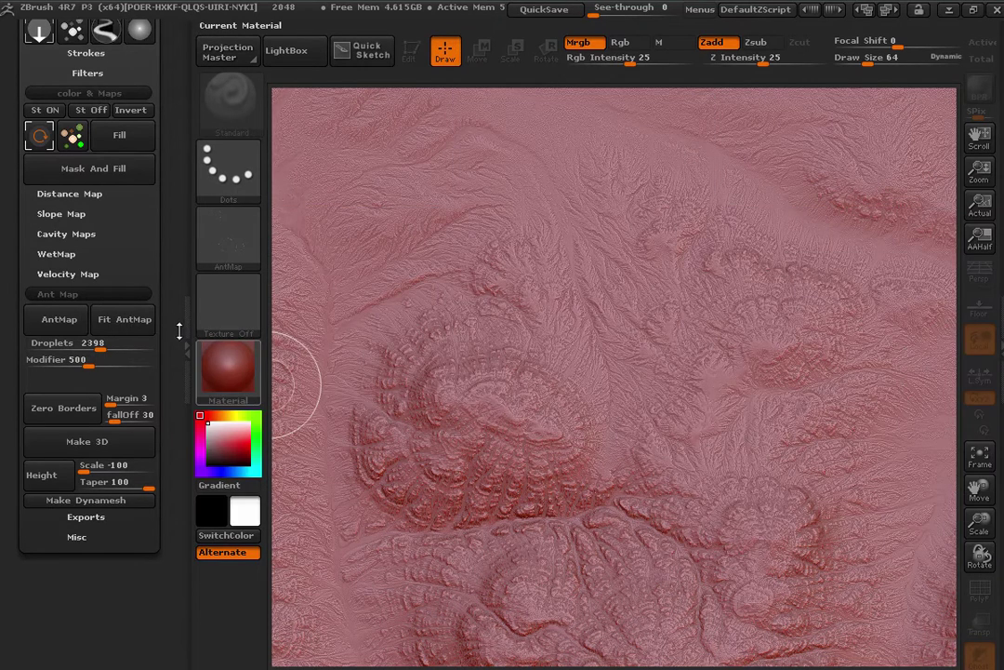
{"action": "left_click", "coordinate": [65, 294]}
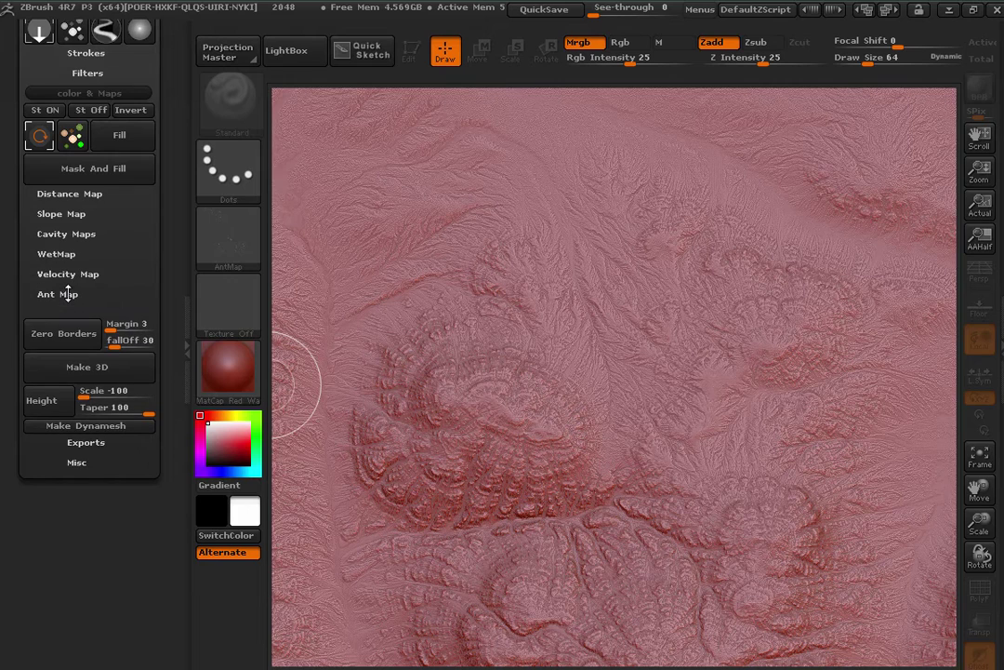
Generate the Pseudo Ambient Occlusion cavity maps of the terrain and make the PAS map the current alpha.
{"action": "left_click", "coordinate": [63, 233]}
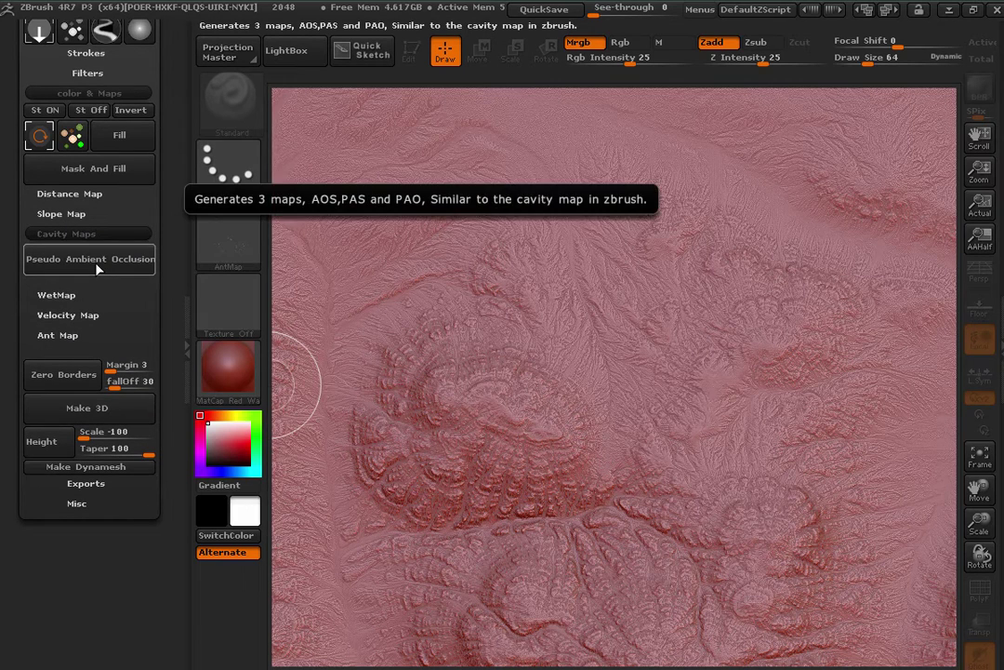
{"action": "left_click", "coordinate": [97, 266]}
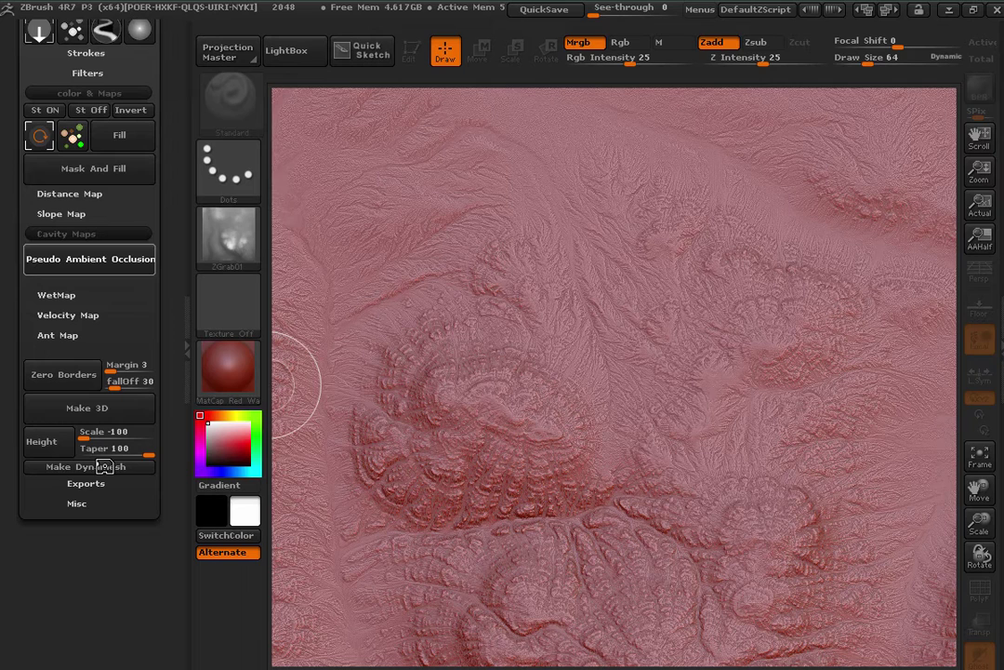
{"action": "mouse_move", "coordinate": [240, 244]}
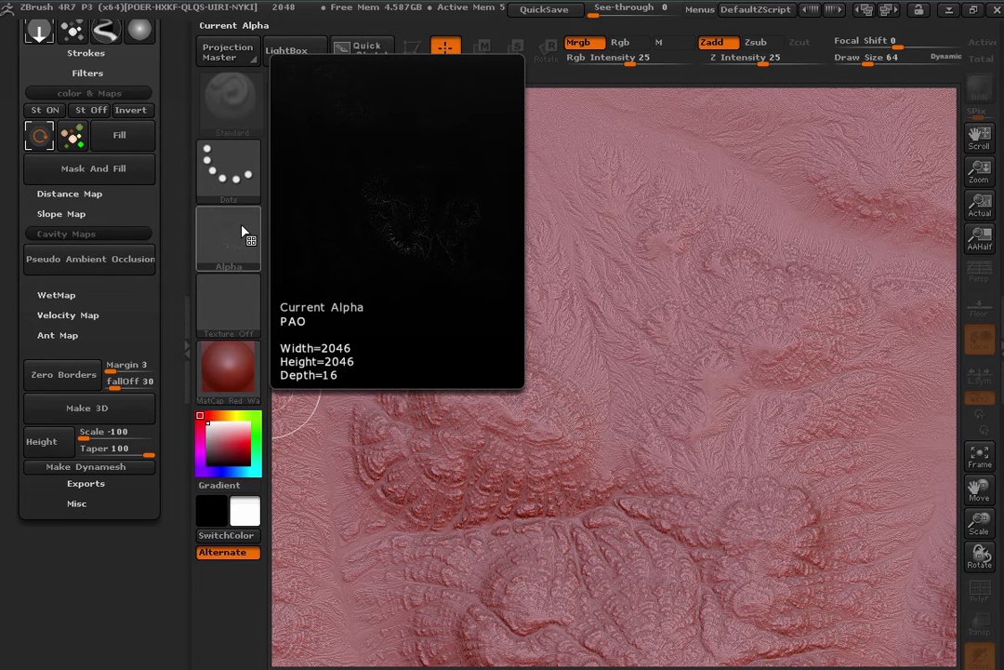
{"action": "left_click", "coordinate": [243, 231]}
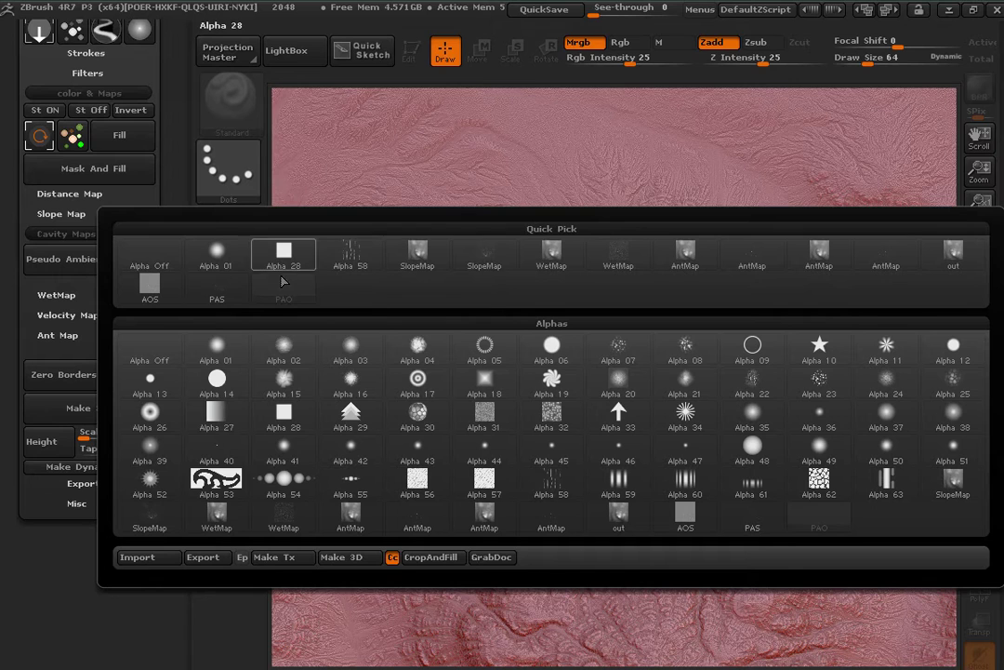
{"action": "mouse_move", "coordinate": [204, 297]}
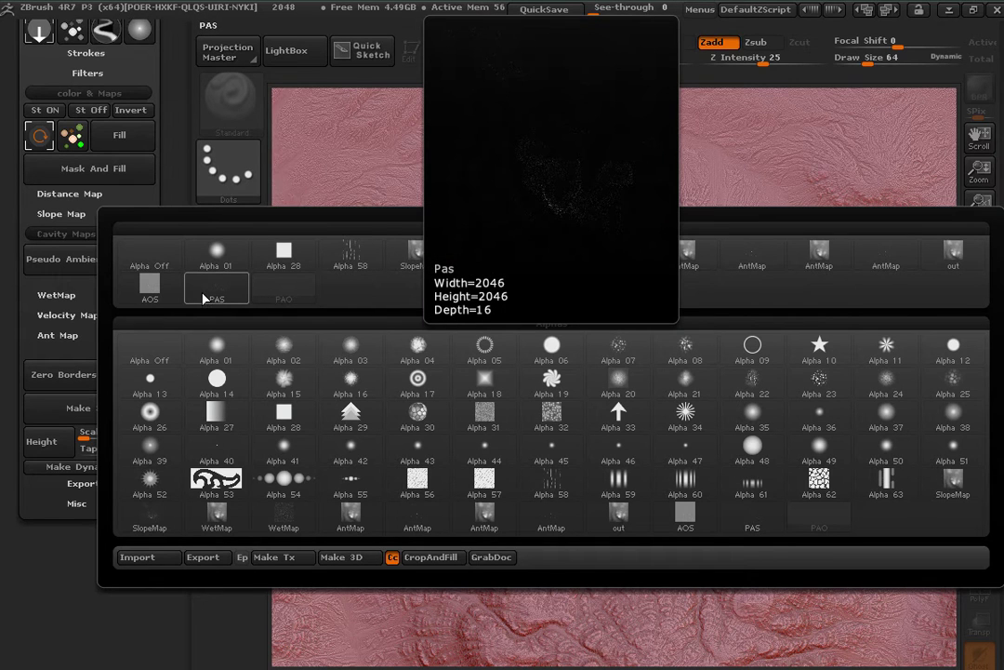
{"action": "left_click", "coordinate": [212, 300]}
{"action": "mouse_move", "coordinate": [225, 257]}
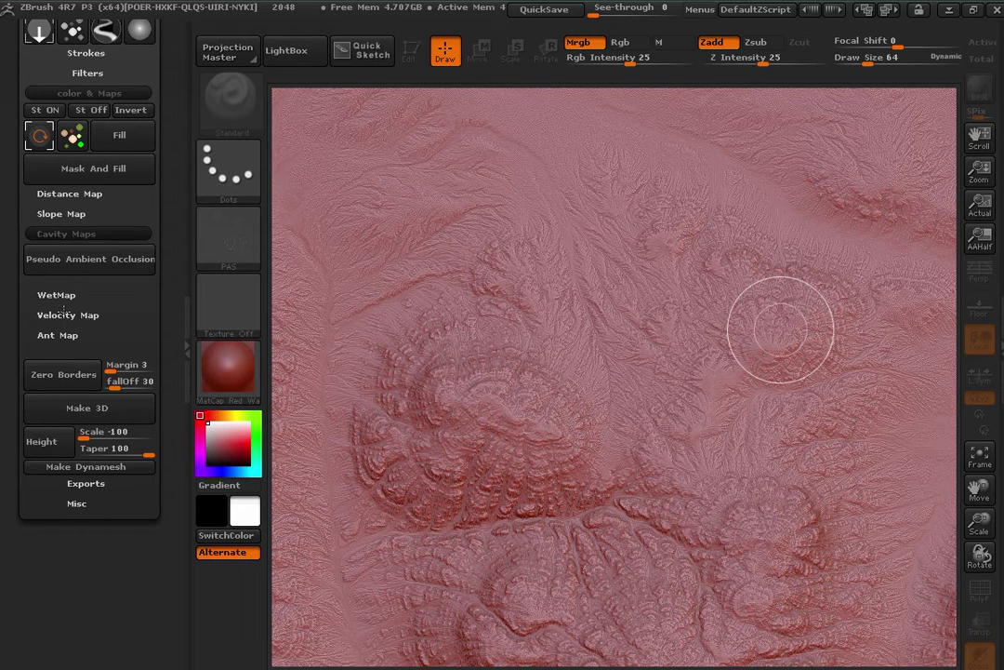
Select the dark SlopeMap alpha and tag it as the splat map's alpha channel (A).
{"action": "left_click", "coordinate": [84, 484]}
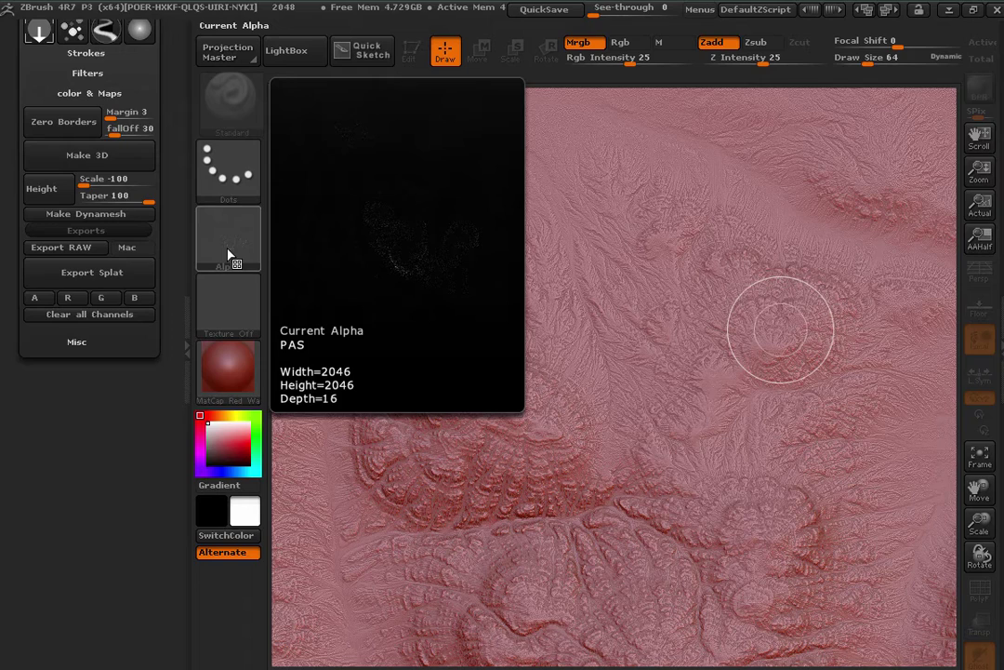
{"action": "left_click", "coordinate": [229, 253]}
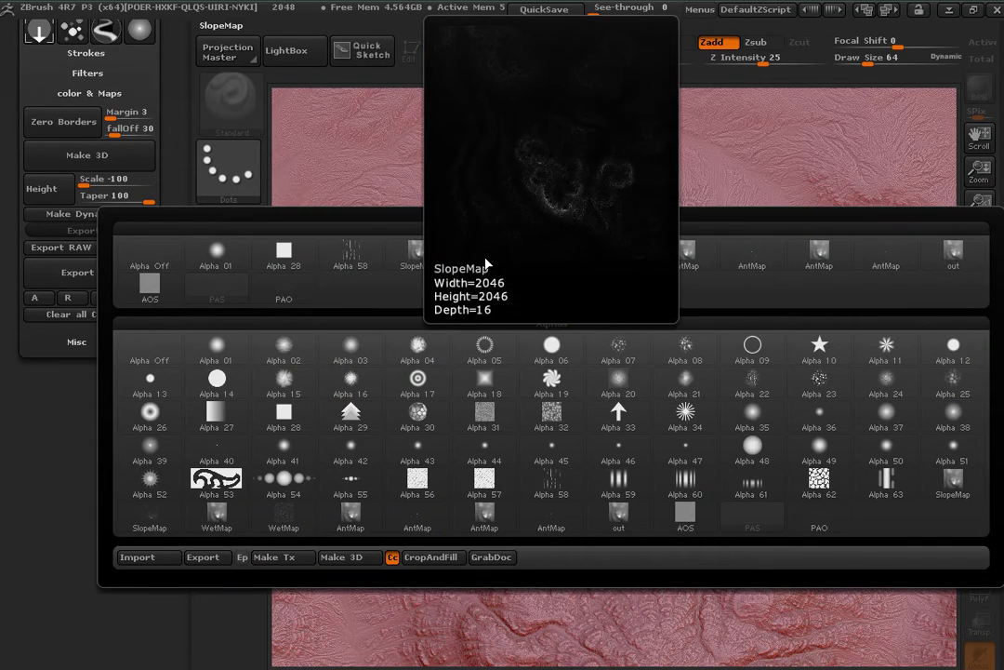
{"action": "left_click", "coordinate": [486, 265]}
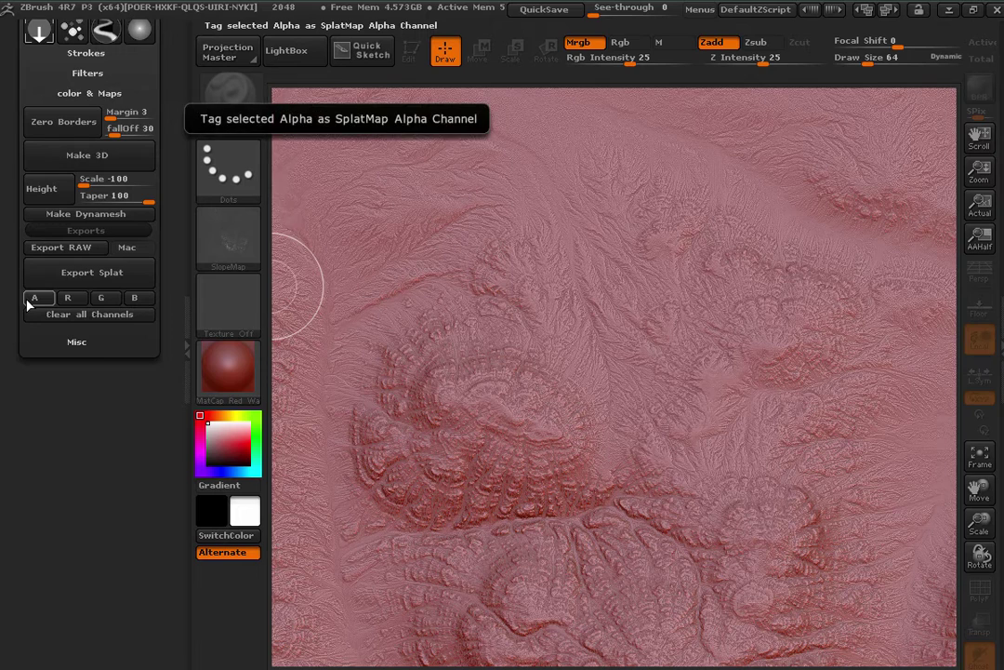
{"action": "left_click", "coordinate": [41, 307]}
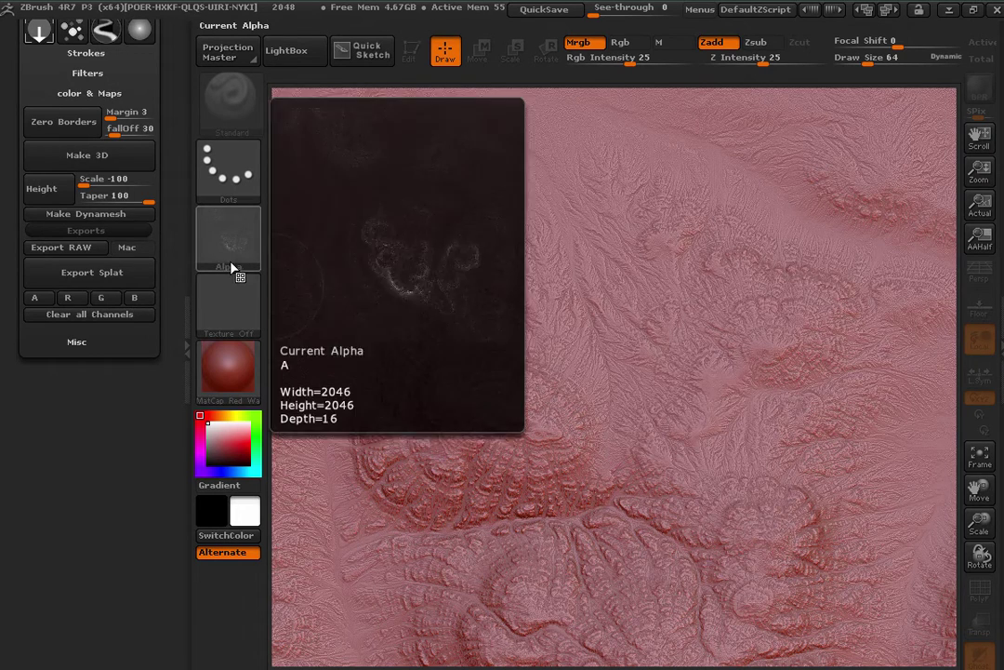
Select the dark WetMap alpha and tag it as the splat map's B channel.
{"action": "left_click", "coordinate": [234, 265]}
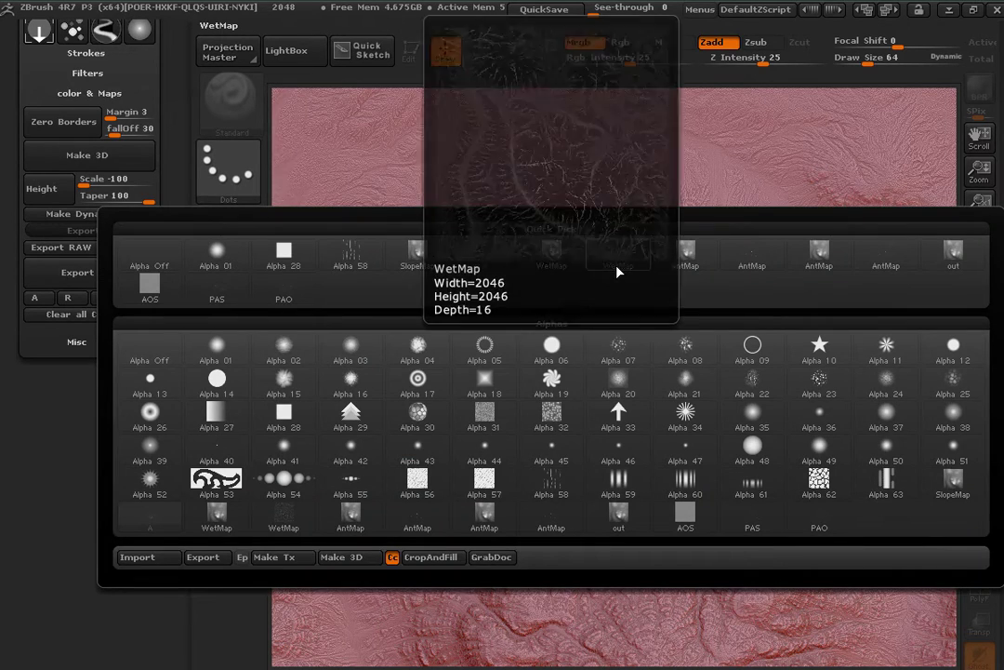
{"action": "left_click", "coordinate": [616, 268]}
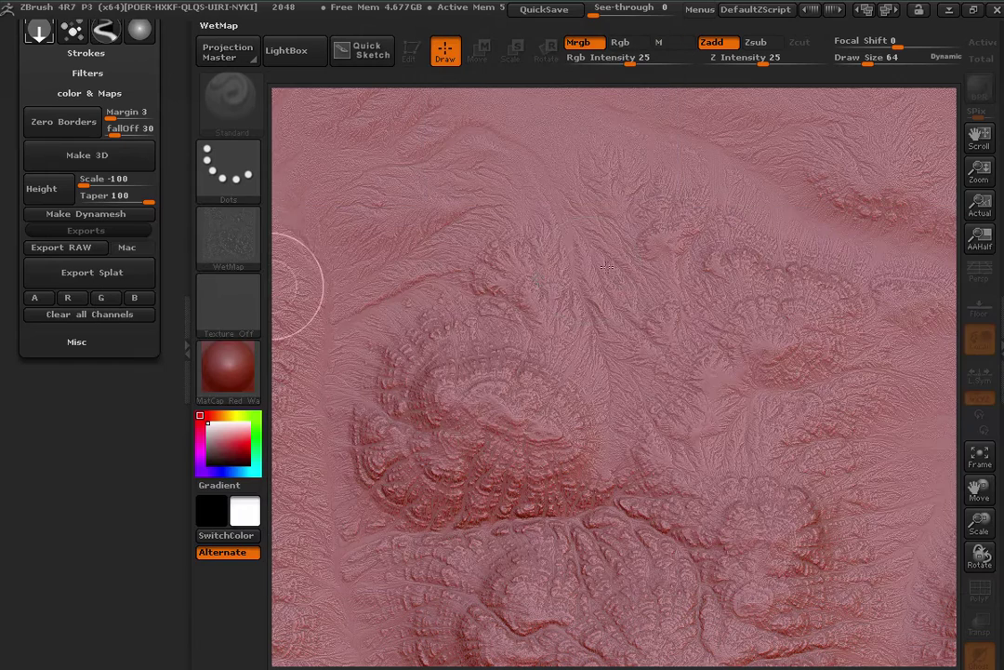
{"action": "left_click", "coordinate": [129, 311]}
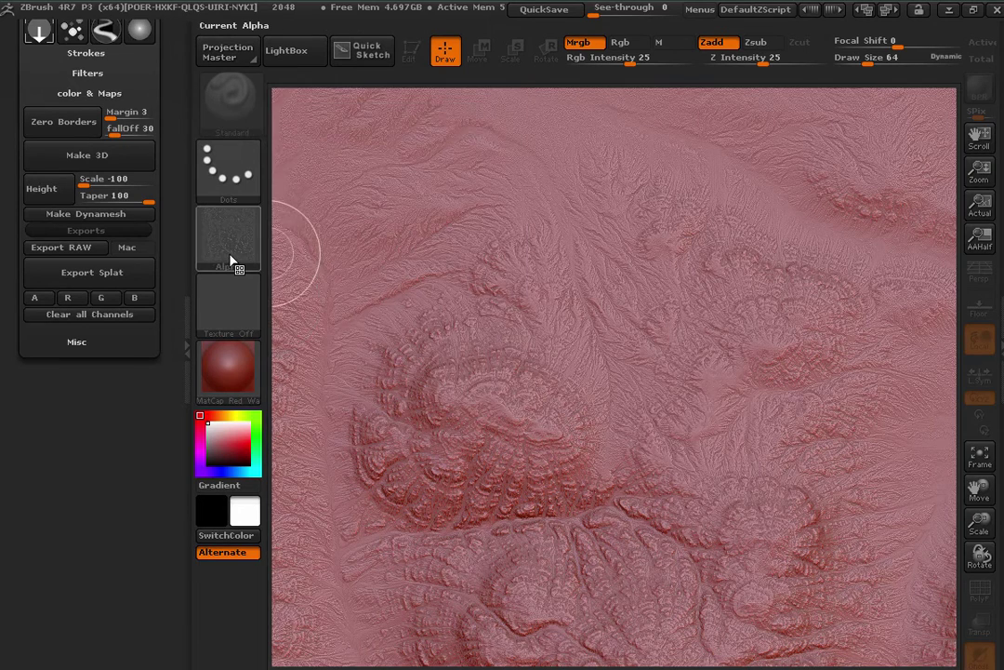
Select the dark AntMap alpha and tag it as the splat map's green channel (G).
{"action": "mouse_move", "coordinate": [231, 261]}
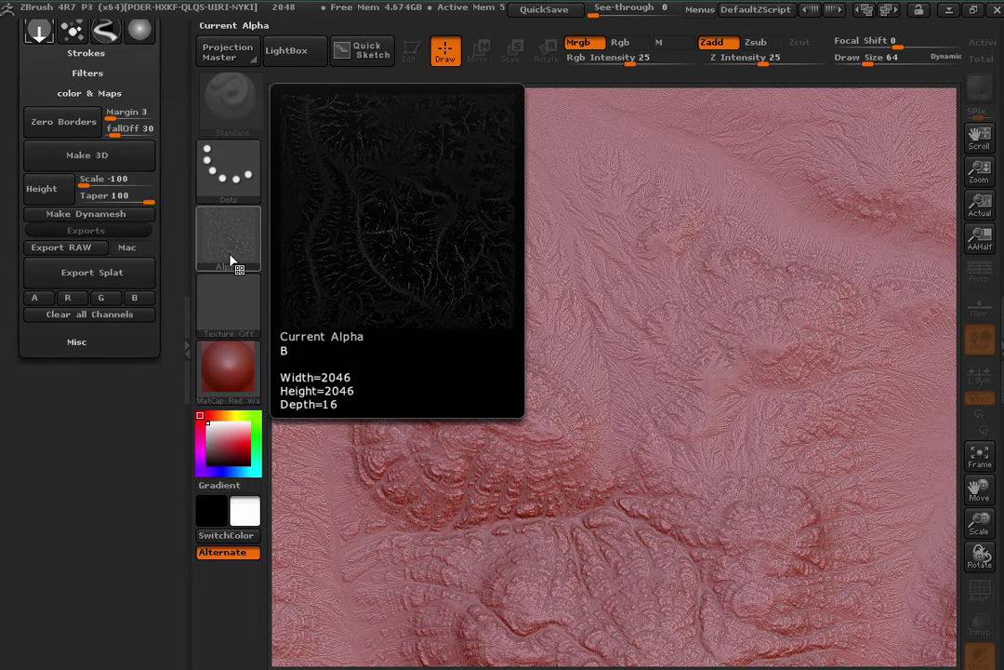
{"action": "left_click", "coordinate": [230, 260]}
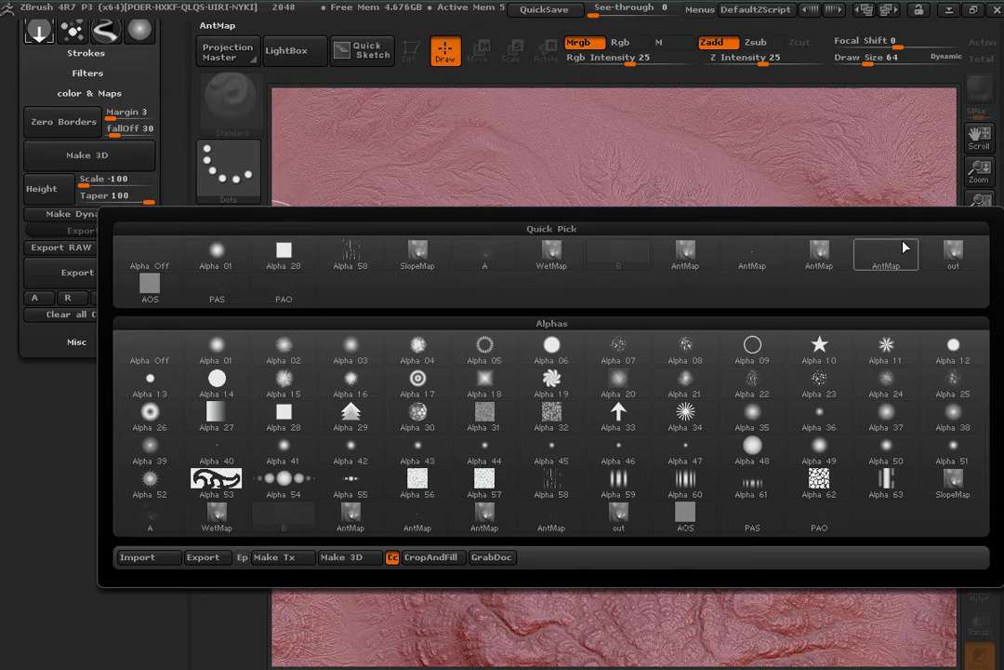
{"action": "left_click", "coordinate": [882, 257]}
{"action": "mouse_move", "coordinate": [232, 247]}
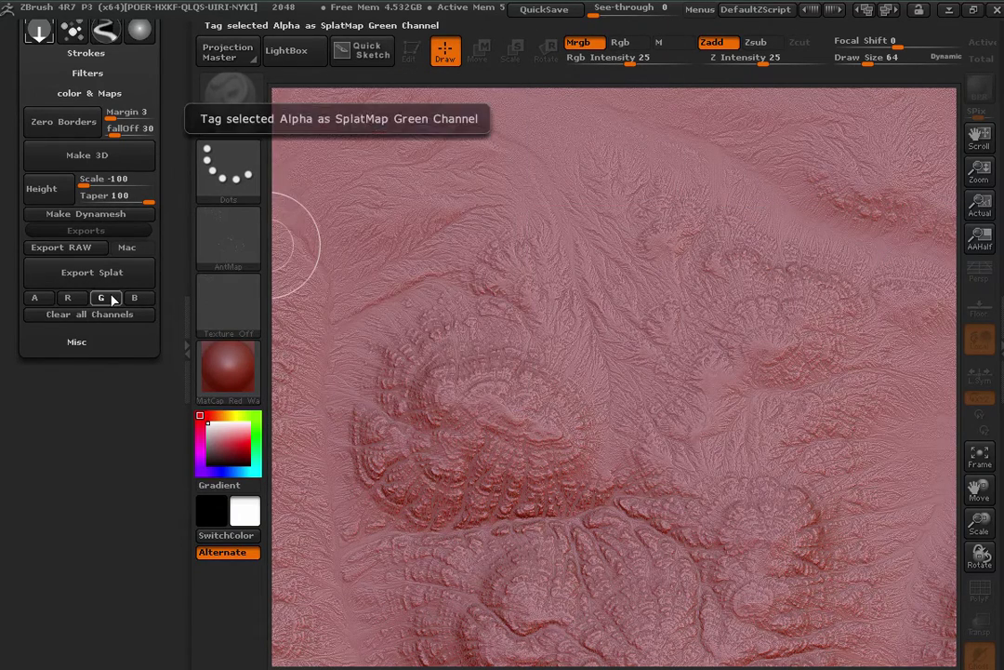
Select the PAS cavity alpha and tag it as the splat map's R channel.
{"action": "left_click", "coordinate": [233, 263]}
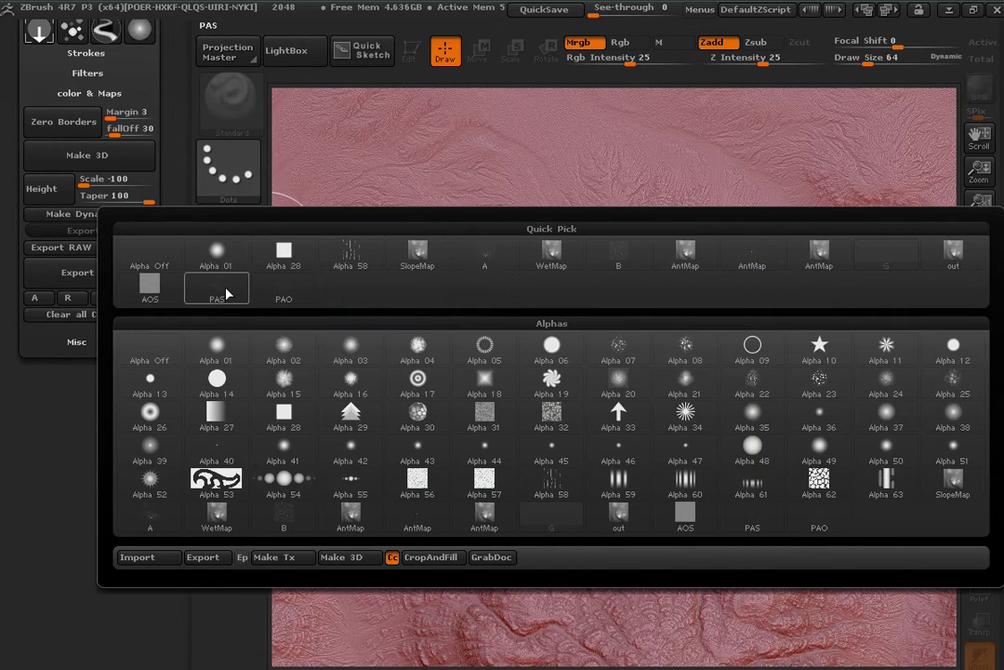
{"action": "left_click", "coordinate": [225, 301]}
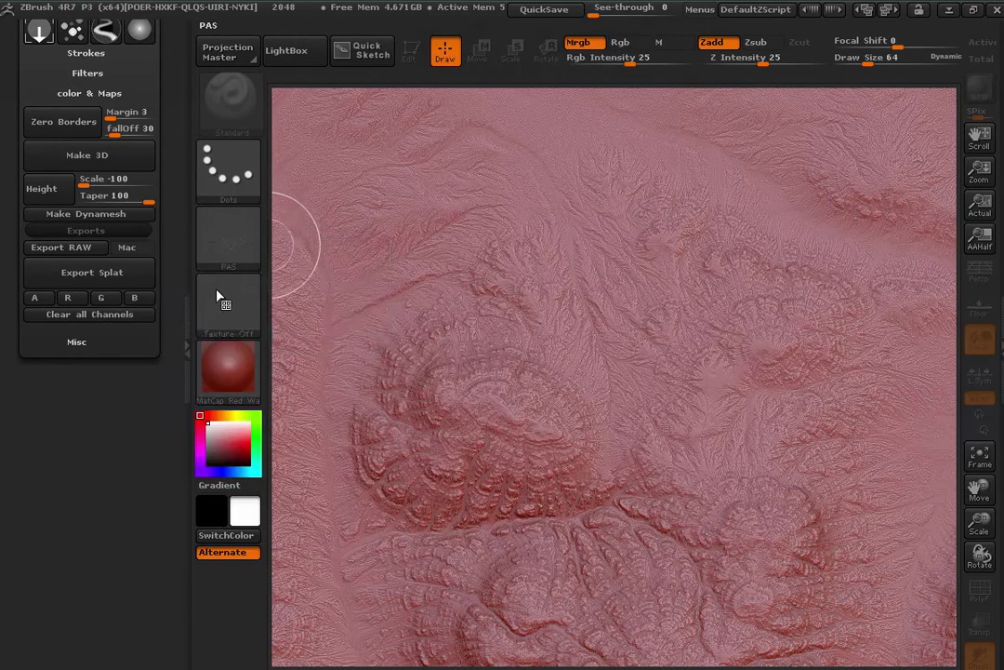
{"action": "left_click", "coordinate": [66, 299]}
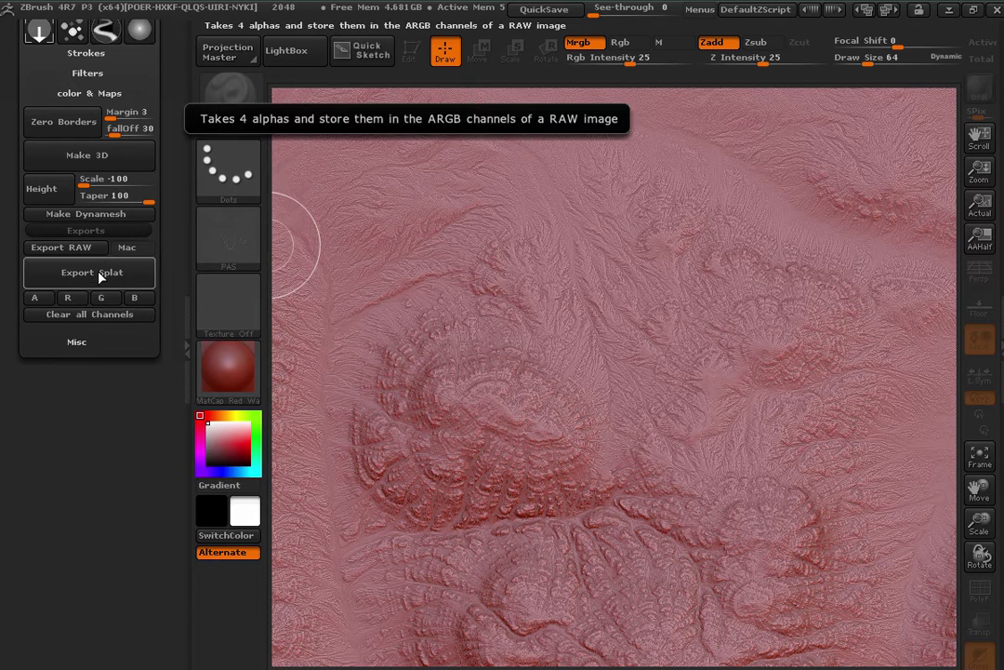
{"action": "mouse_move", "coordinate": [239, 243]}
Export the four tagged channels as a PSD splat map named SplatMap in the Maps folder.
{"action": "left_click", "coordinate": [104, 278]}
{"action": "left_click", "coordinate": [88, 153]}
{"action": "double_click", "coordinate": [313, 257]}
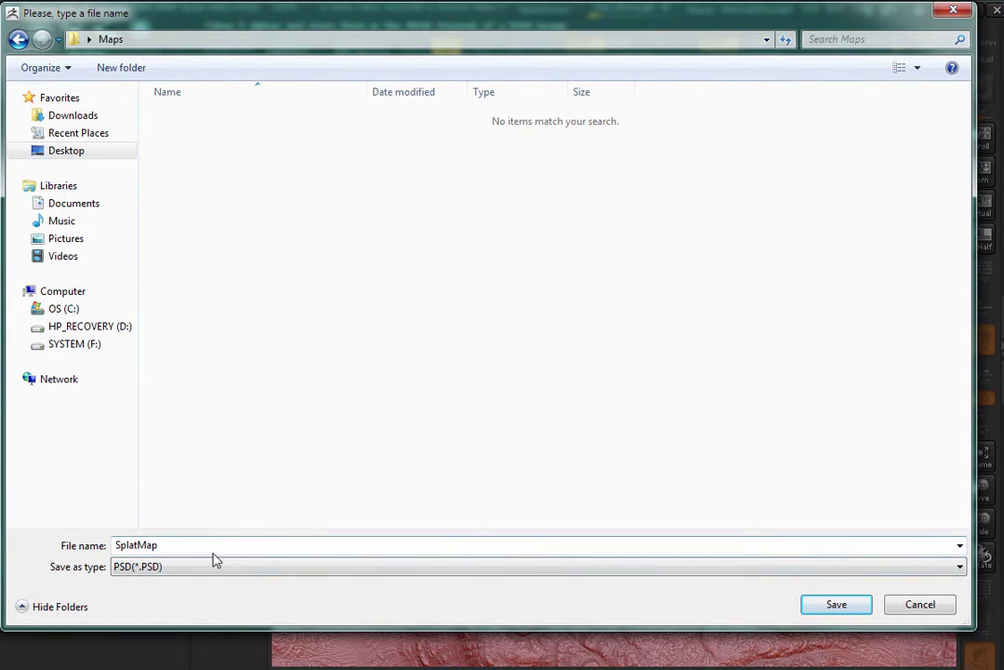
{"action": "left_click", "coordinate": [857, 607]}
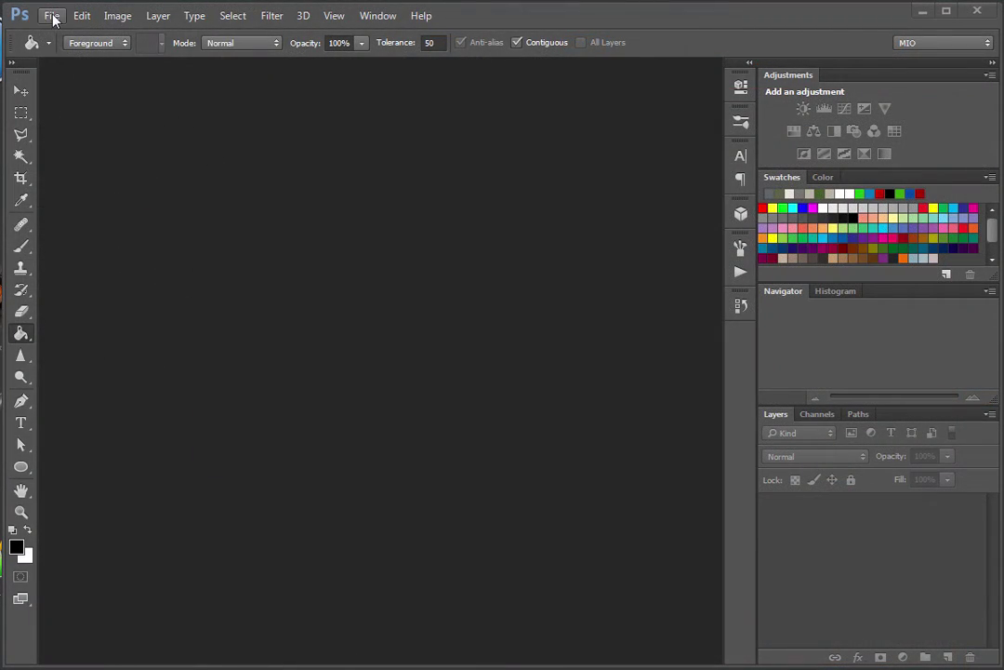
Switch to Photoshop and open the SplatMap file from the Maps folder.
{"action": "left_click", "coordinate": [51, 16]}
{"action": "left_click", "coordinate": [61, 61]}
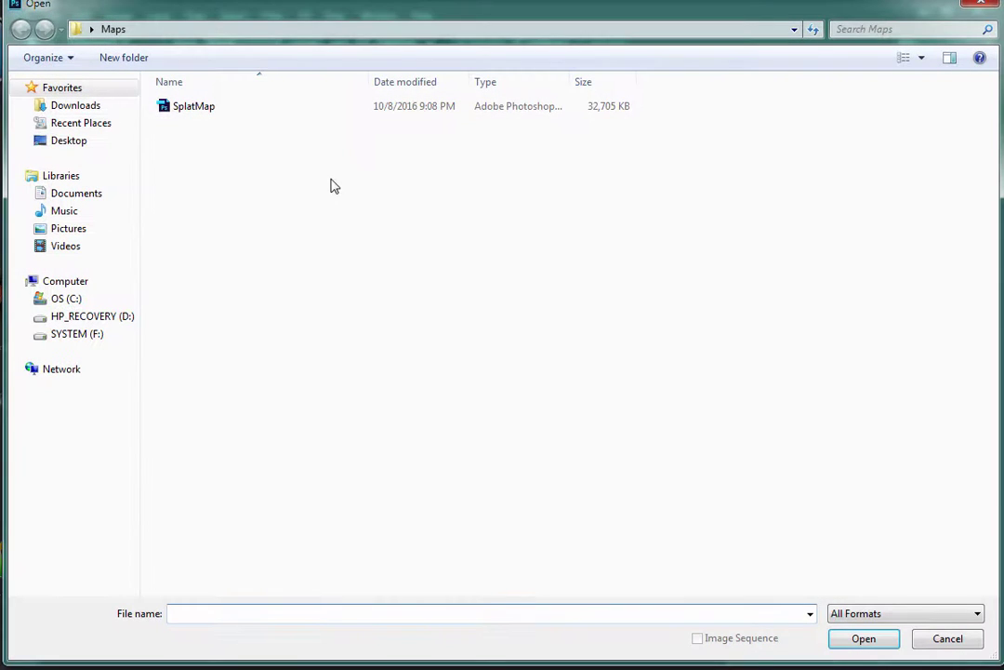
{"action": "left_click", "coordinate": [189, 108]}
{"action": "left_click", "coordinate": [868, 643]}
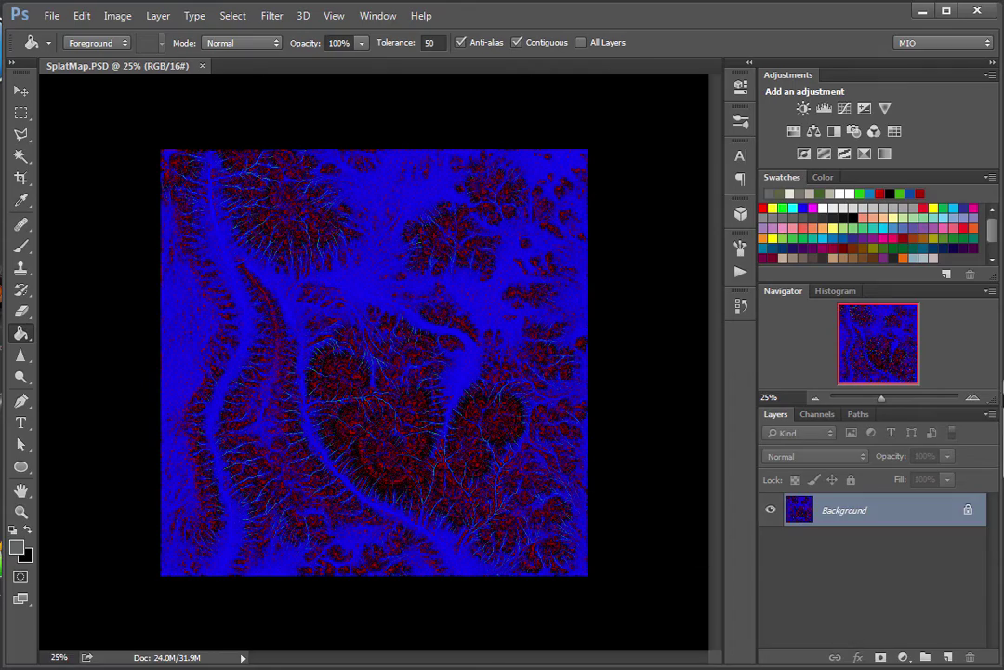
Run the "Channels to Masks" action from the Splats set on the splat map.
{"action": "left_click", "coordinate": [972, 398]}
{"action": "left_click", "coordinate": [972, 398]}
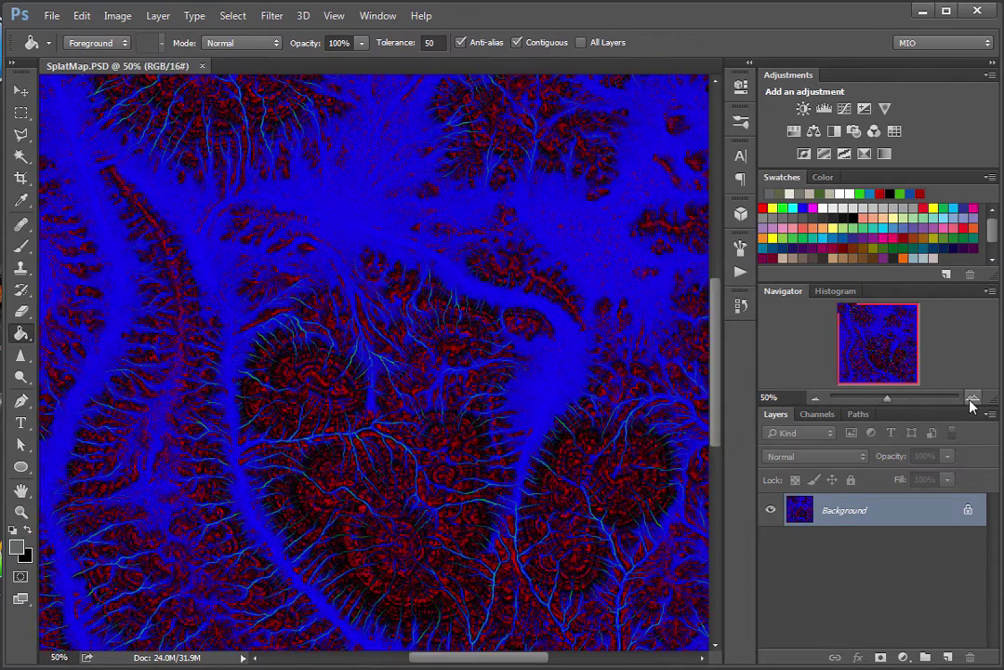
{"action": "left_click", "coordinate": [972, 398]}
{"action": "left_click_drag", "start_coordinate": [888, 341], "coordinate": [910, 357]}
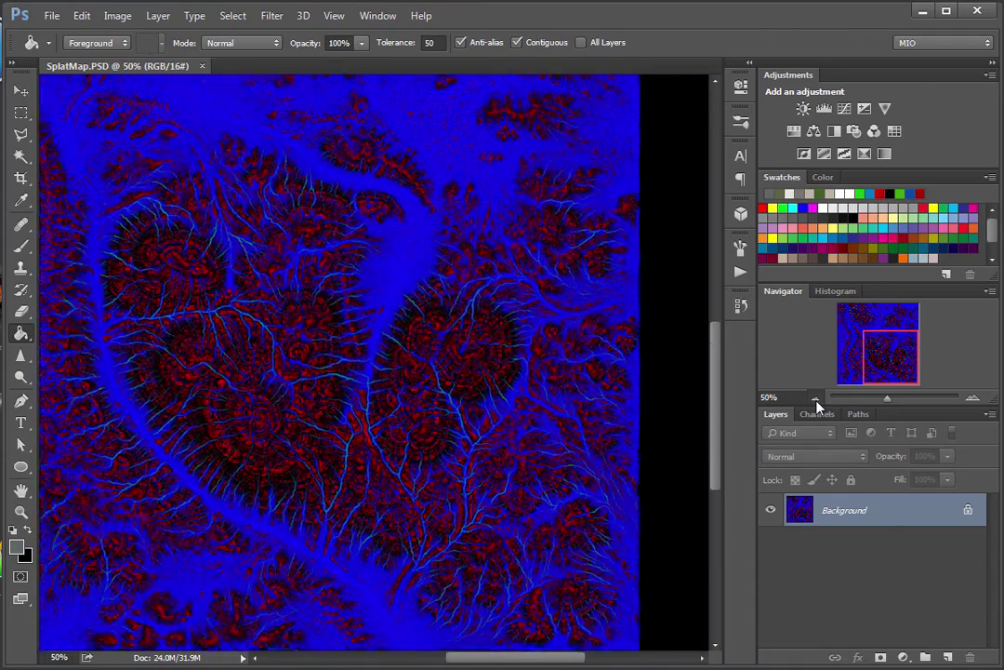
{"action": "left_click", "coordinate": [814, 398]}
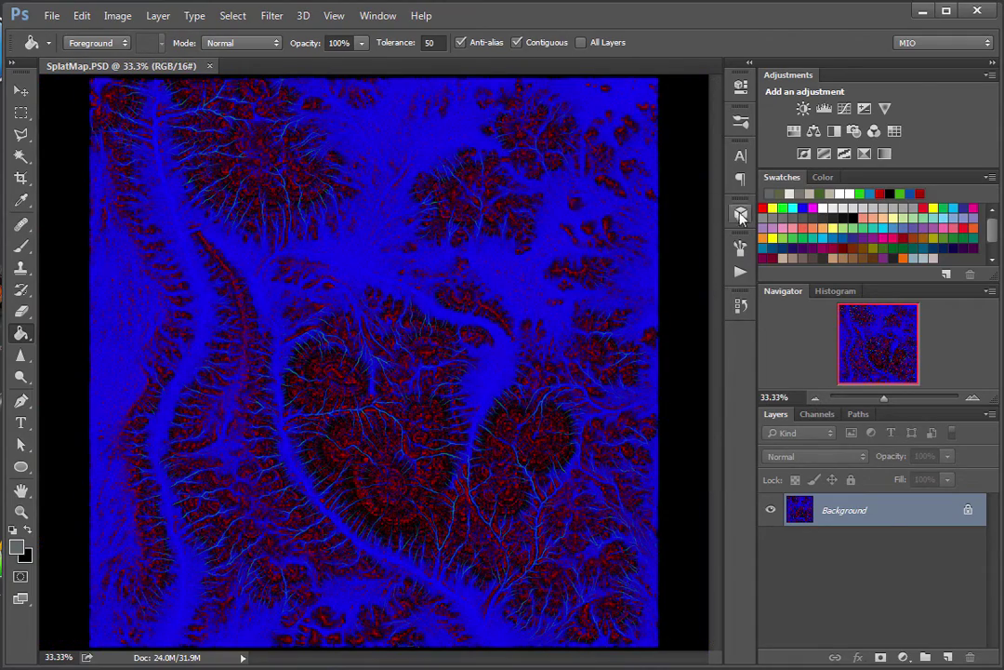
{"action": "left_click", "coordinate": [739, 272]}
{"action": "left_click", "coordinate": [444, 287]}
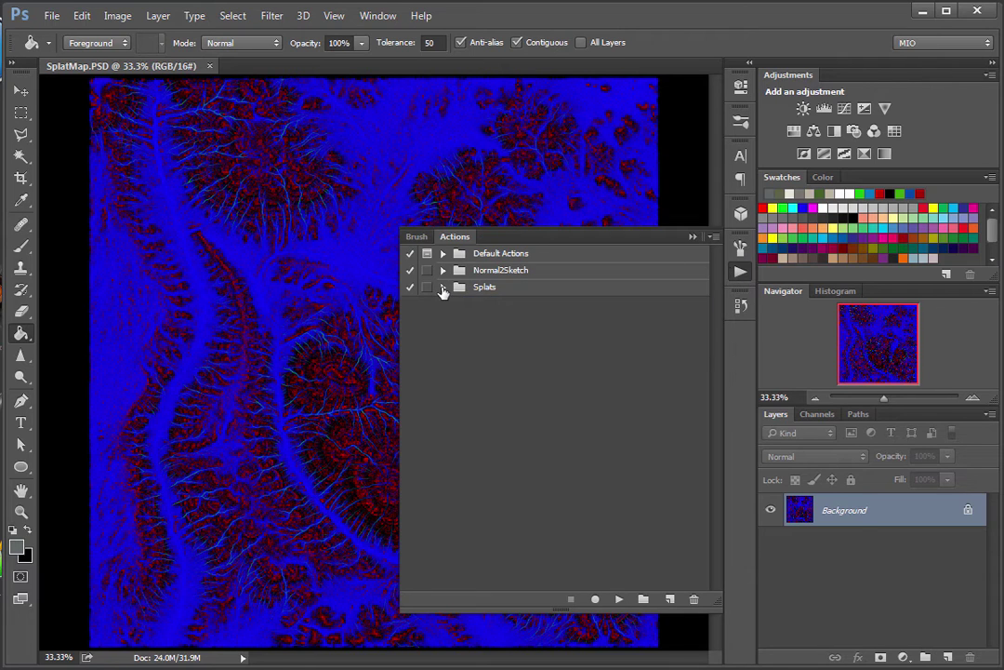
{"action": "left_click", "coordinate": [444, 289]}
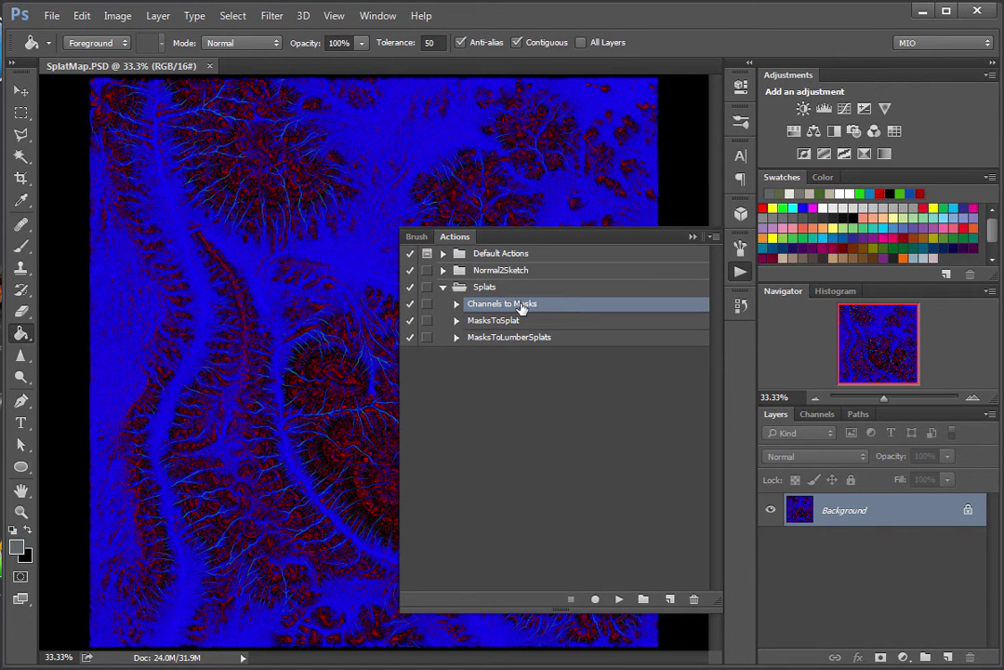
{"action": "left_click", "coordinate": [618, 599]}
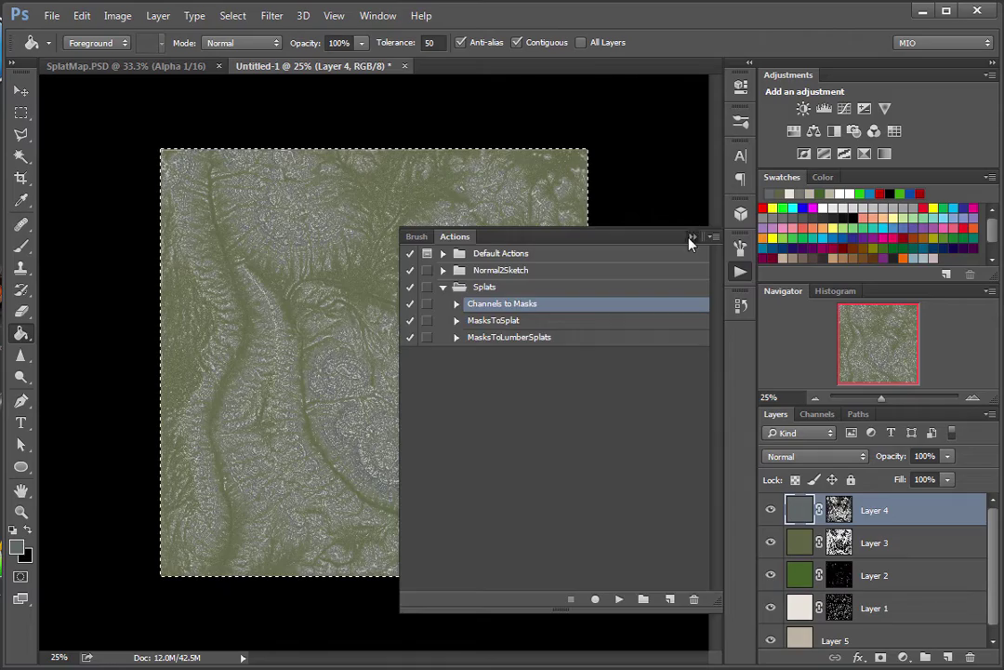
{"action": "left_click", "coordinate": [692, 236]}
Examine the masked color layers up close and compare the terrain with Layer 3 hidden and shown.
{"action": "left_click", "coordinate": [973, 399]}
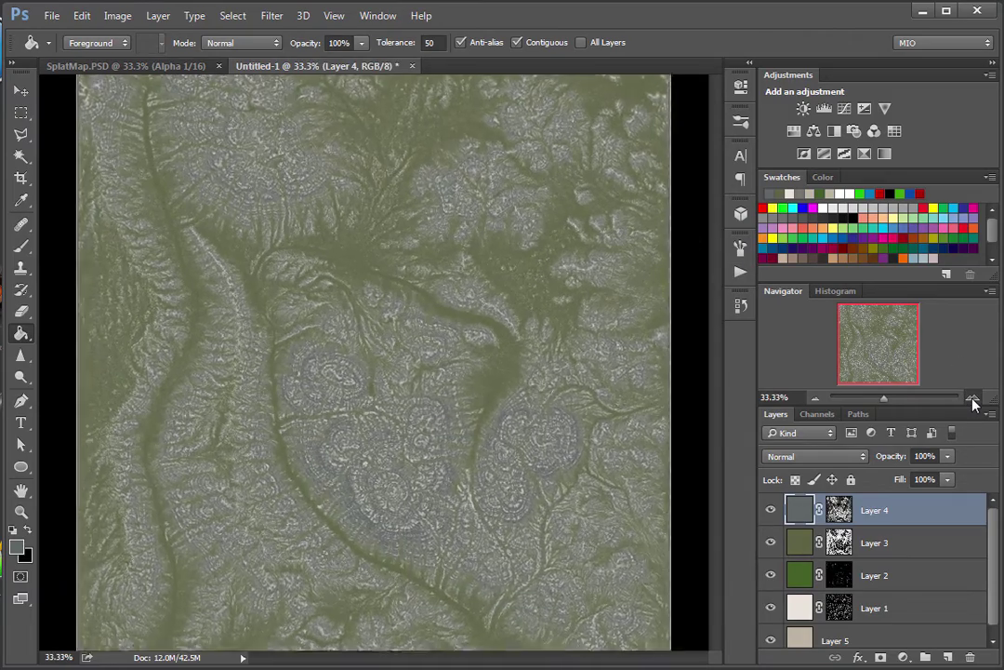
{"action": "left_click", "coordinate": [973, 399]}
{"action": "left_click", "coordinate": [973, 399]}
{"action": "left_click", "coordinate": [973, 399]}
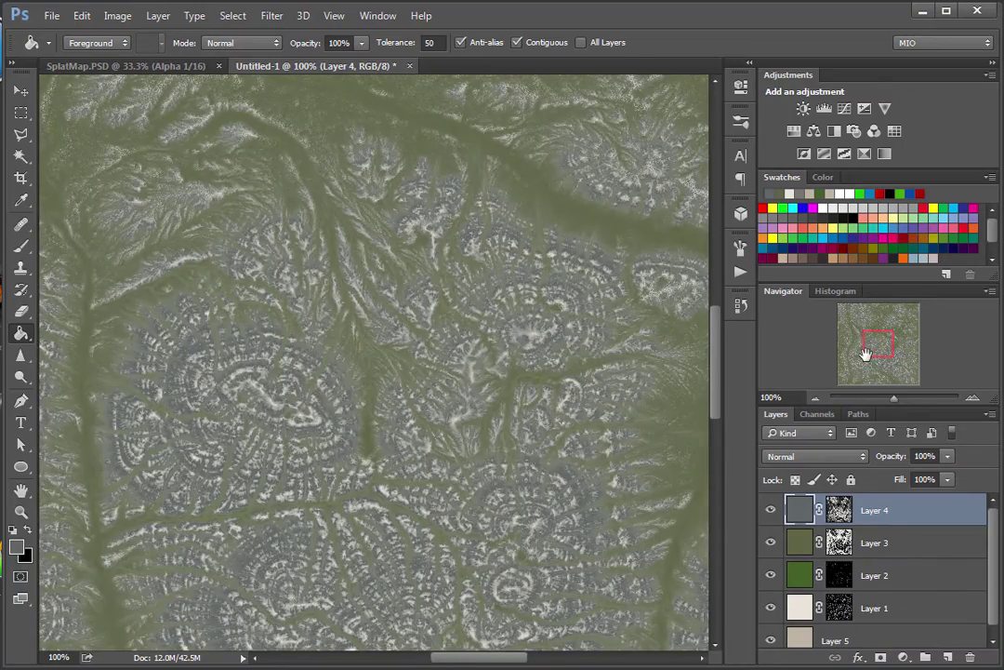
{"action": "left_click_drag", "start_coordinate": [866, 353], "coordinate": [846, 340]}
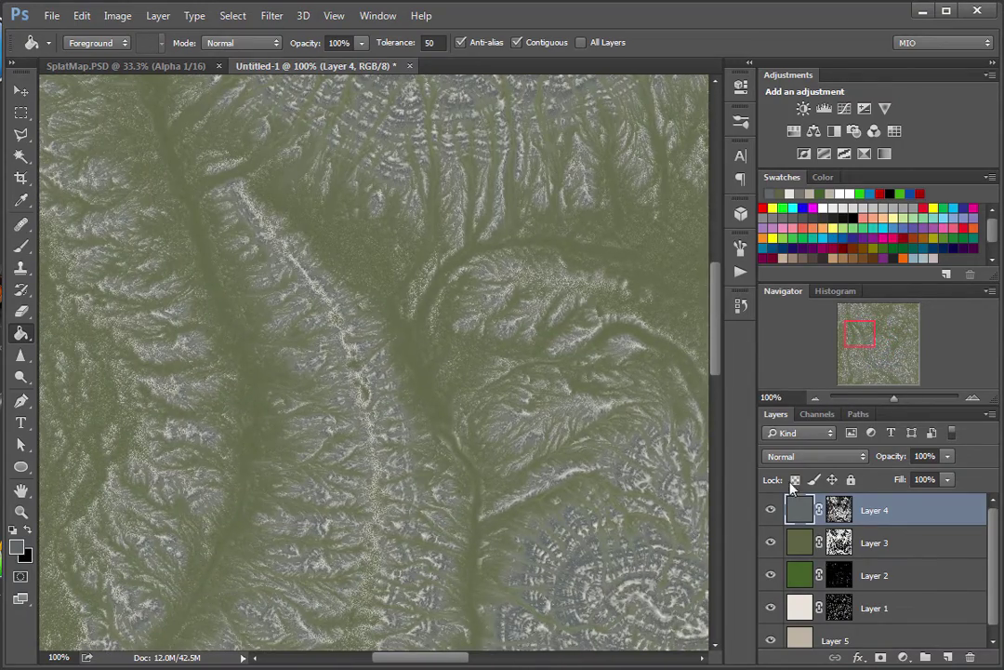
{"action": "left_click", "coordinate": [840, 509]}
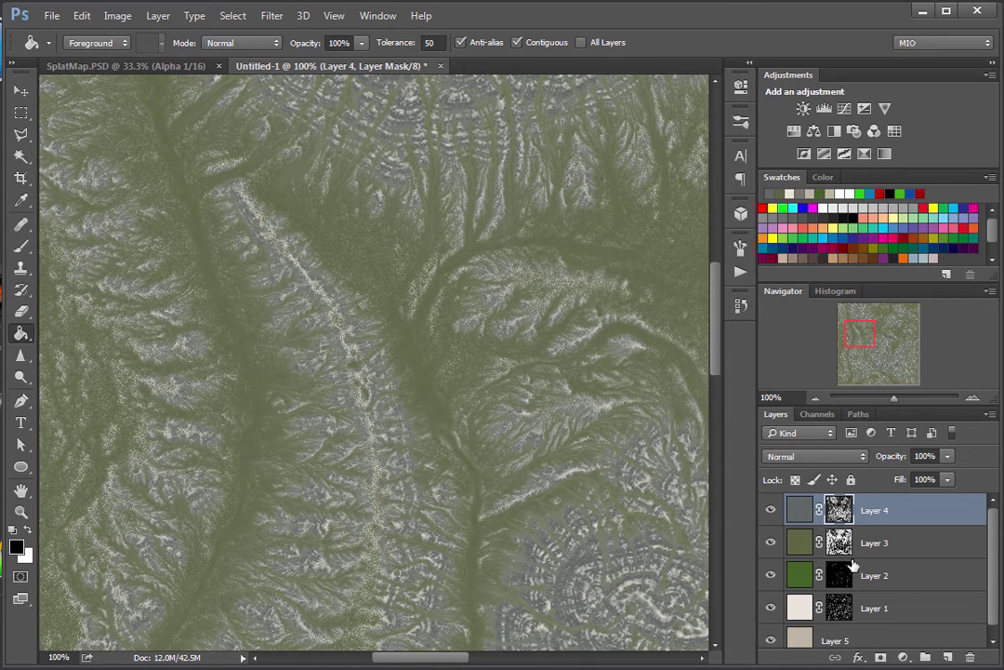
{"action": "left_click", "coordinate": [840, 543]}
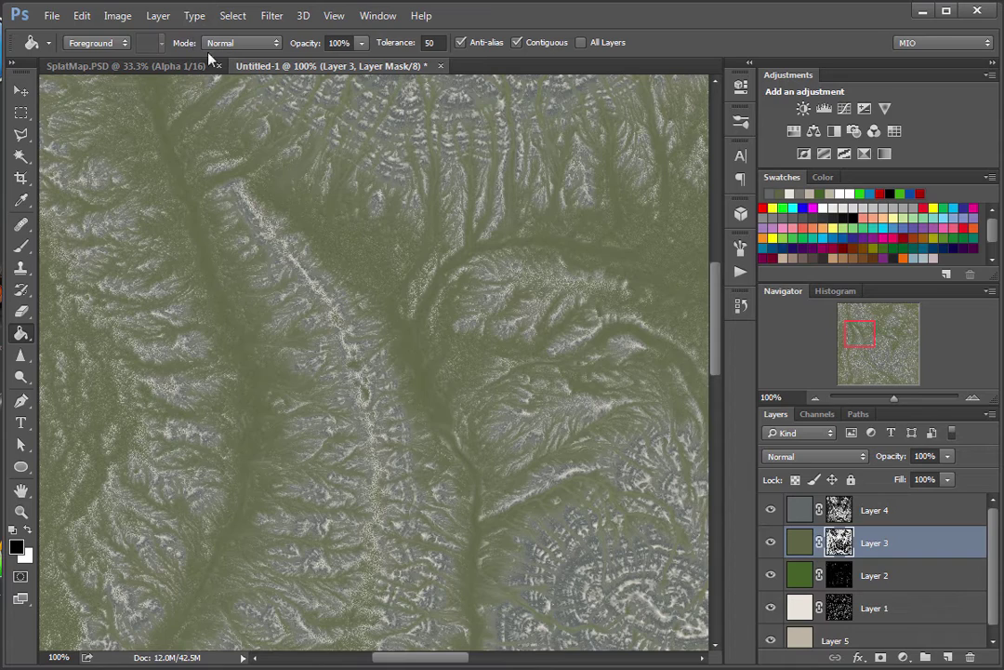
{"action": "left_click", "coordinate": [771, 544]}
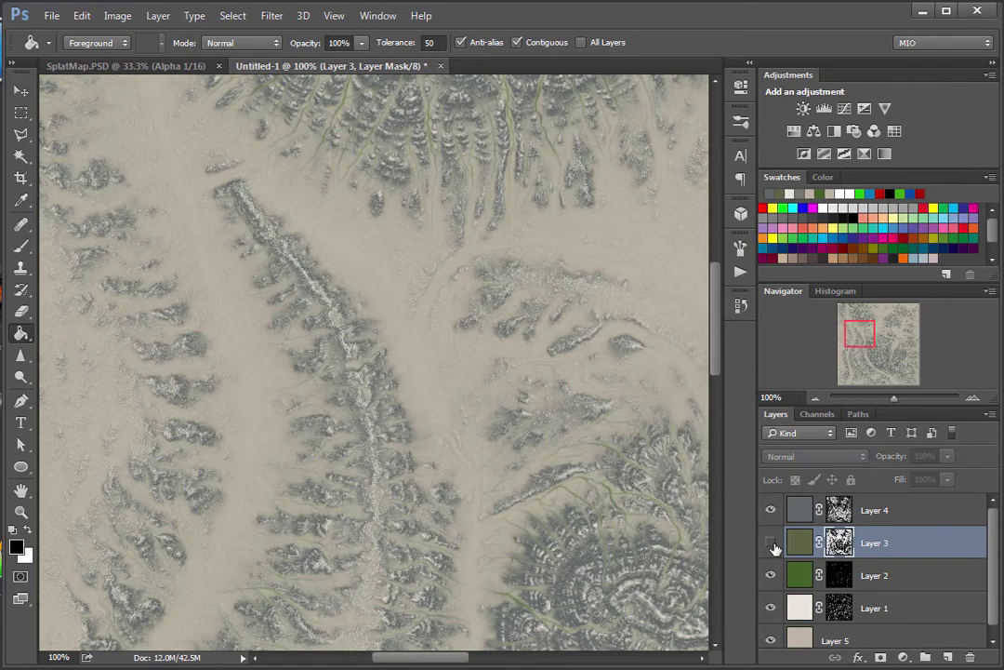
{"action": "left_click", "coordinate": [772, 544]}
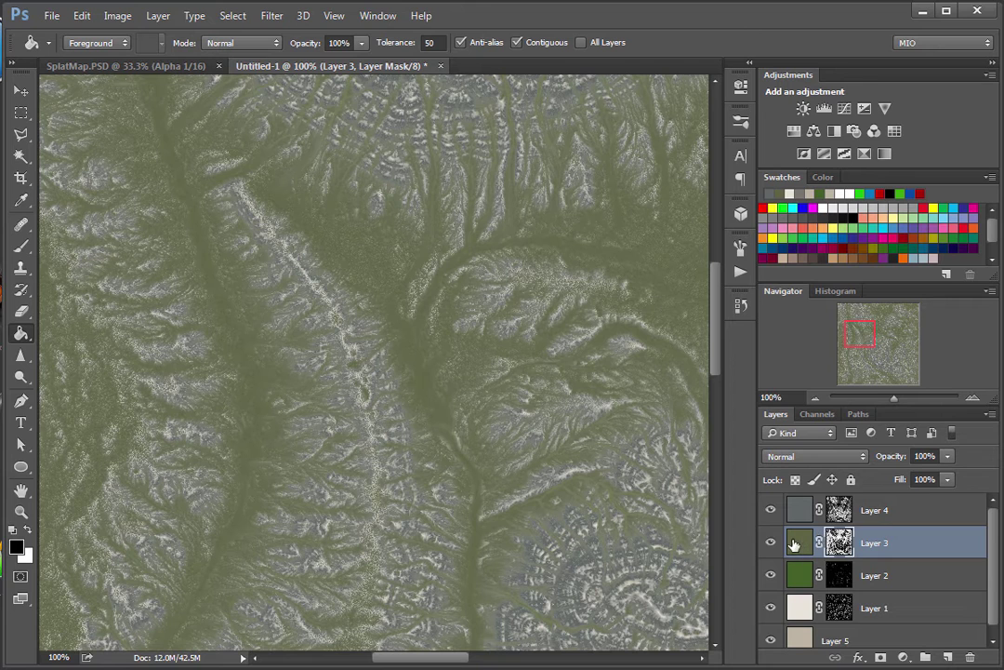
Try a reduced opacity on Layer 3 and return it to 100%.
{"action": "left_click", "coordinate": [801, 543]}
{"action": "left_click", "coordinate": [947, 456]}
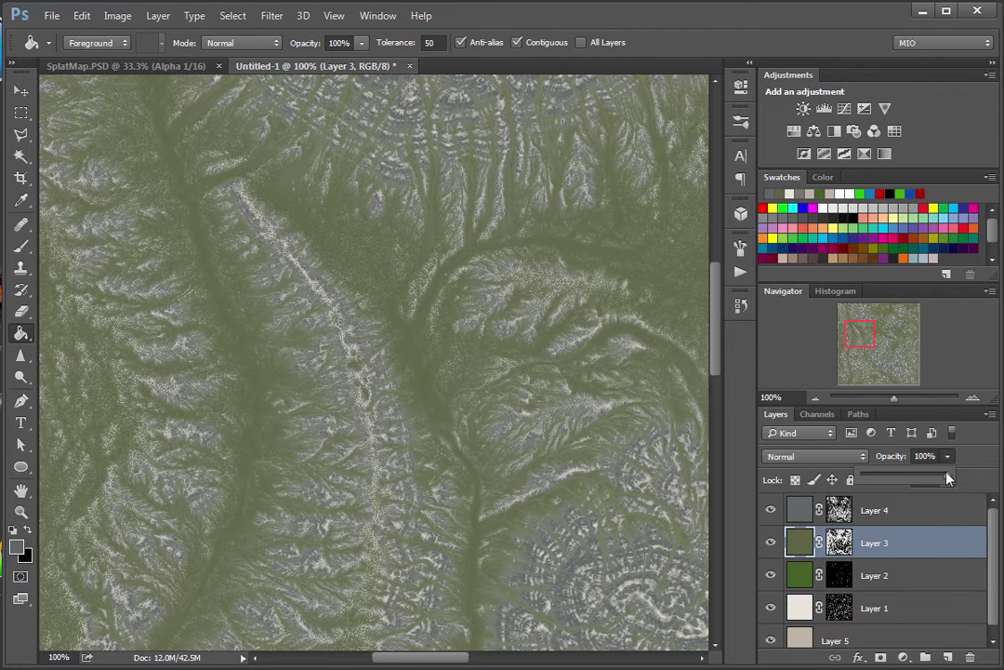
{"action": "left_click_drag", "start_coordinate": [932, 477], "coordinate": [964, 475]}
Apply Levels to Layer 3's mask with the black input level set to 195.
{"action": "key", "text": "ctrl+backslash"}
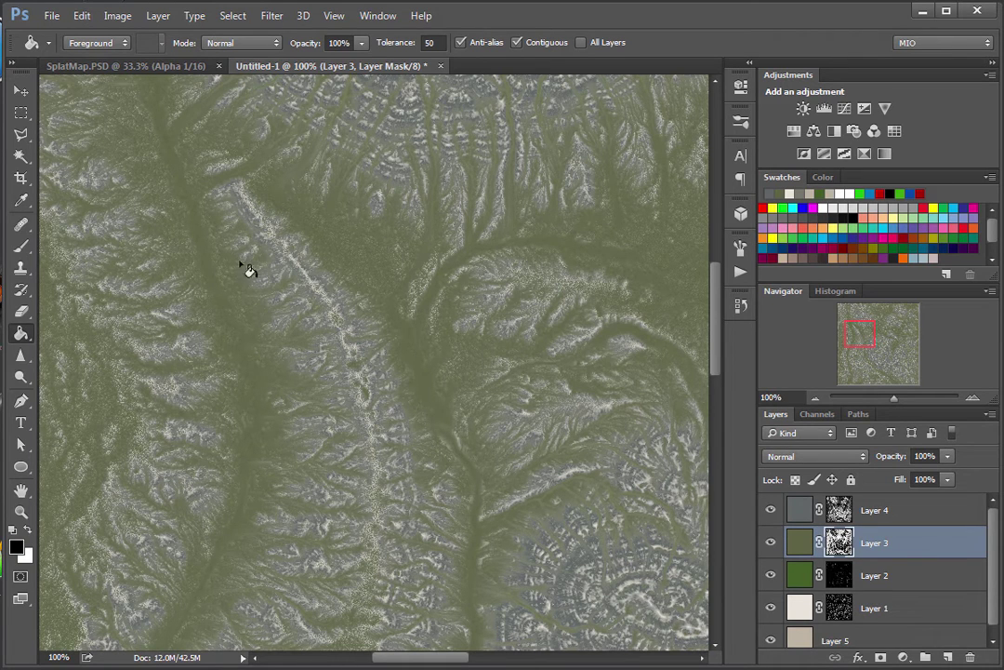
{"action": "key", "text": "ctrl+l"}
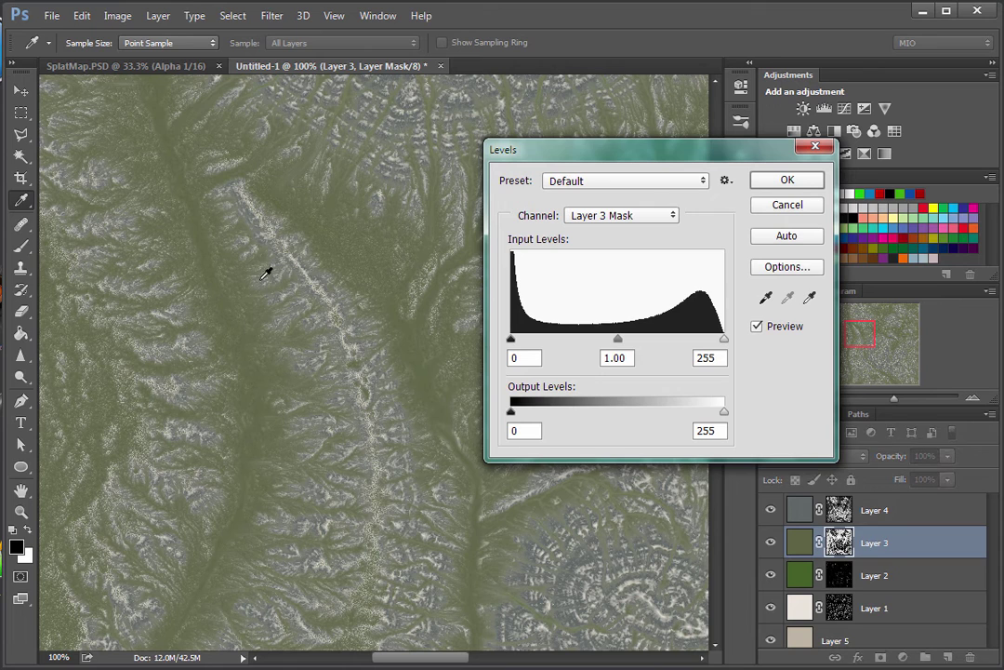
{"action": "left_click_drag", "start_coordinate": [511, 341], "coordinate": [677, 345]}
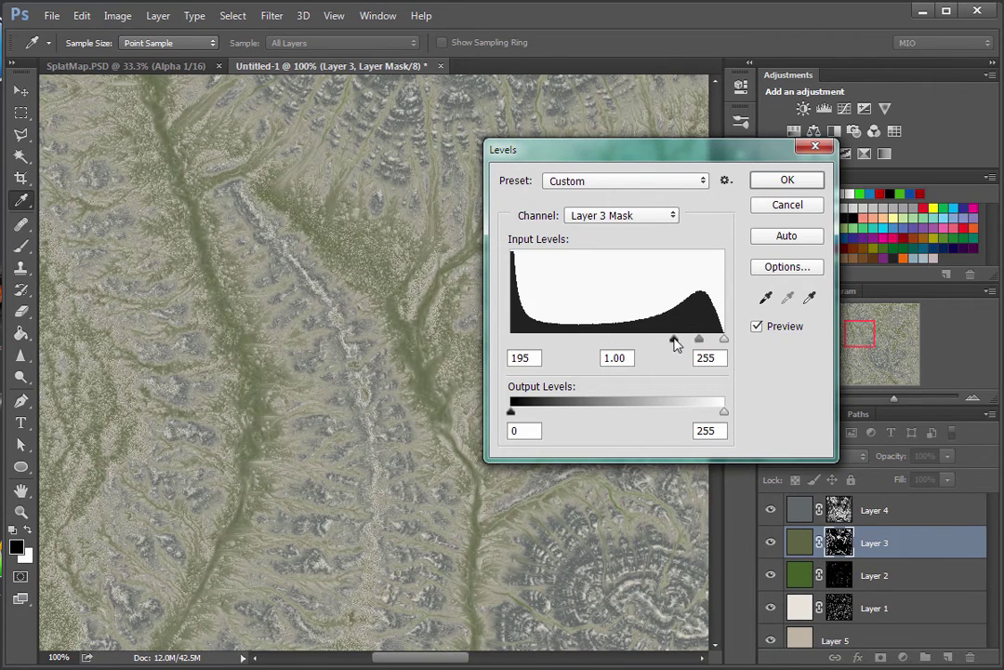
{"action": "left_click", "coordinate": [675, 343]}
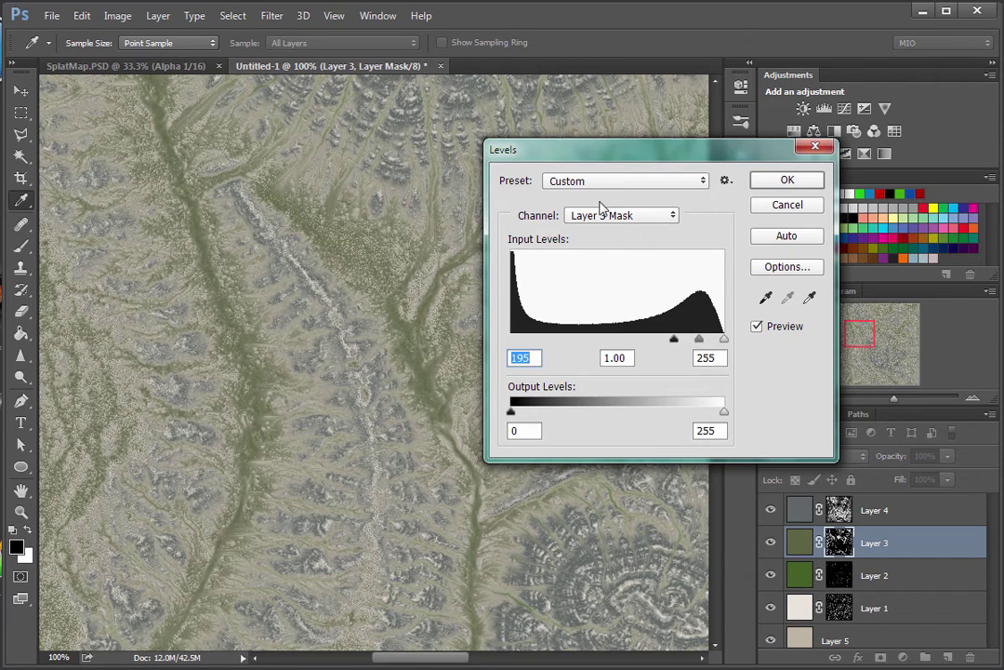
{"action": "left_click_drag", "start_coordinate": [601, 156], "coordinate": [180, 235]}
{"action": "left_click", "coordinate": [367, 259]}
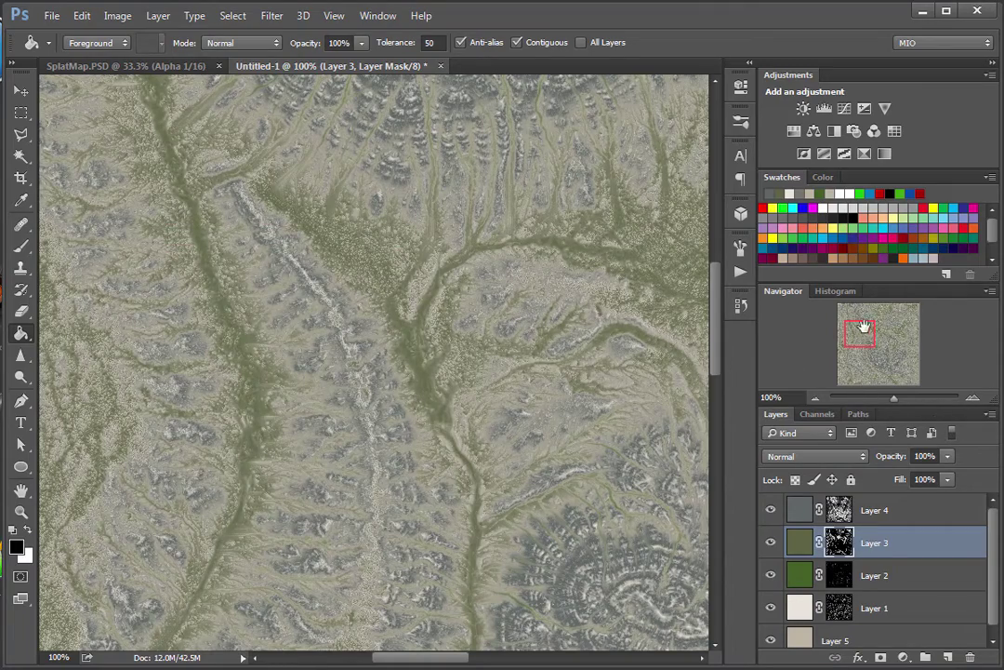
Apply Levels to Layer 4's mask with the black input level at 22 and the midtone at 0.73.
{"action": "left_click_drag", "start_coordinate": [865, 332], "coordinate": [883, 360]}
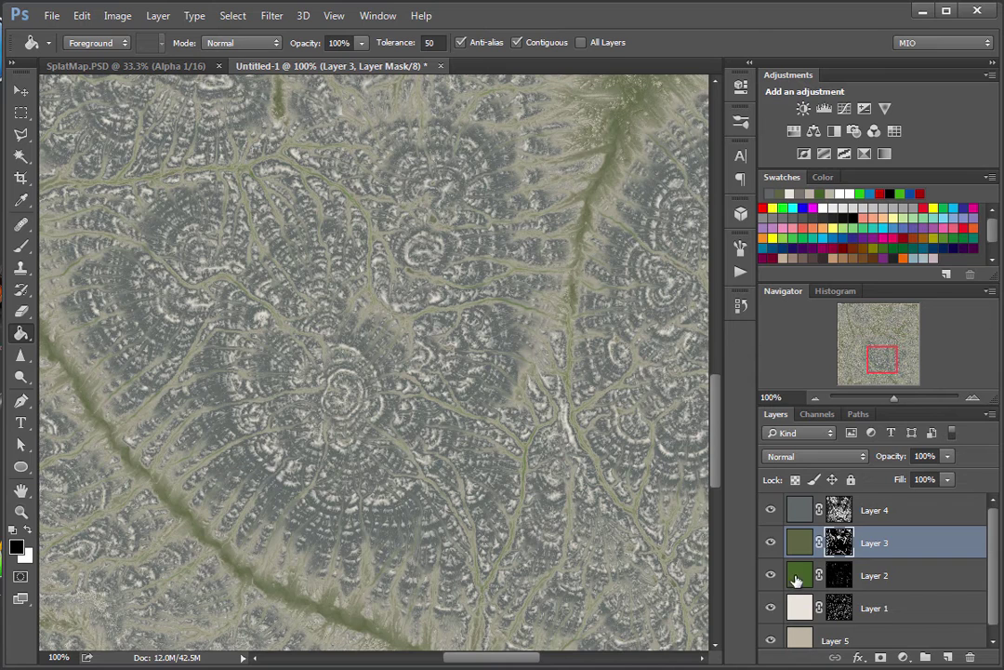
{"action": "left_click", "coordinate": [806, 517]}
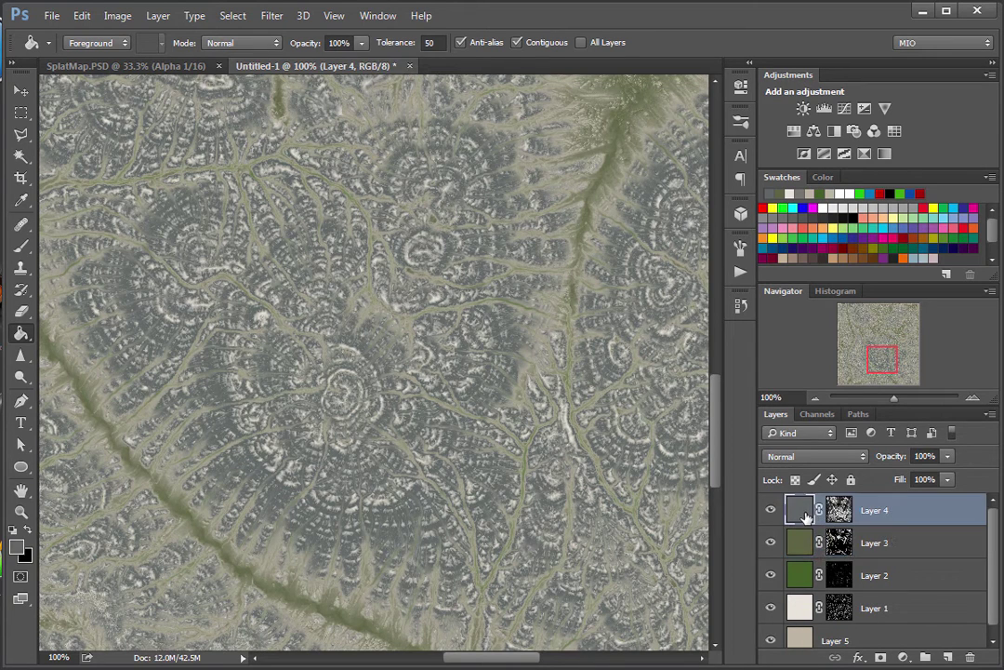
{"action": "left_click", "coordinate": [843, 514]}
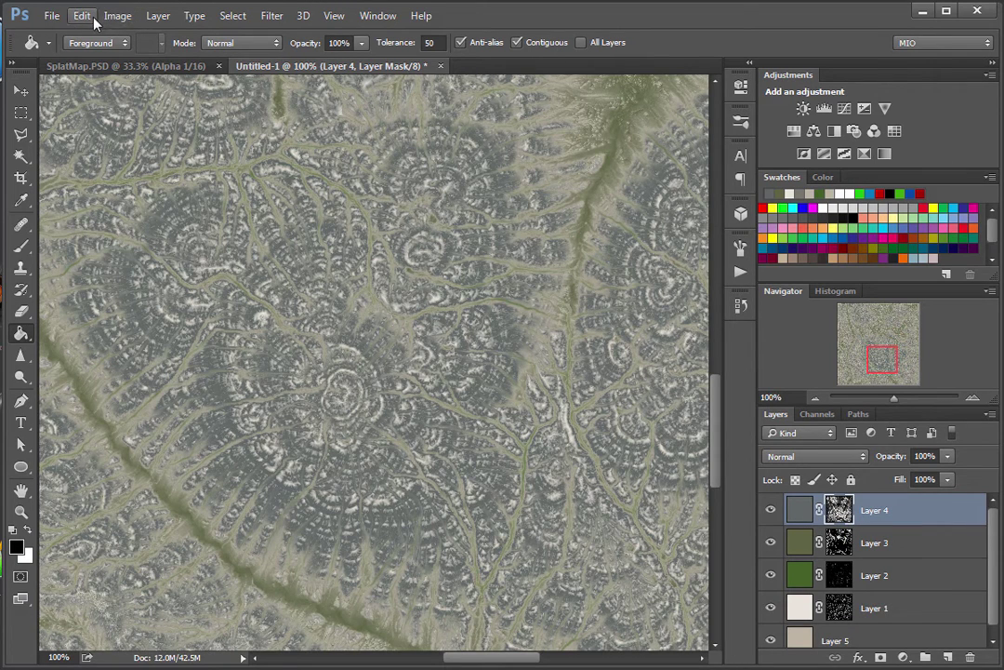
{"action": "key", "text": "ctrl+l"}
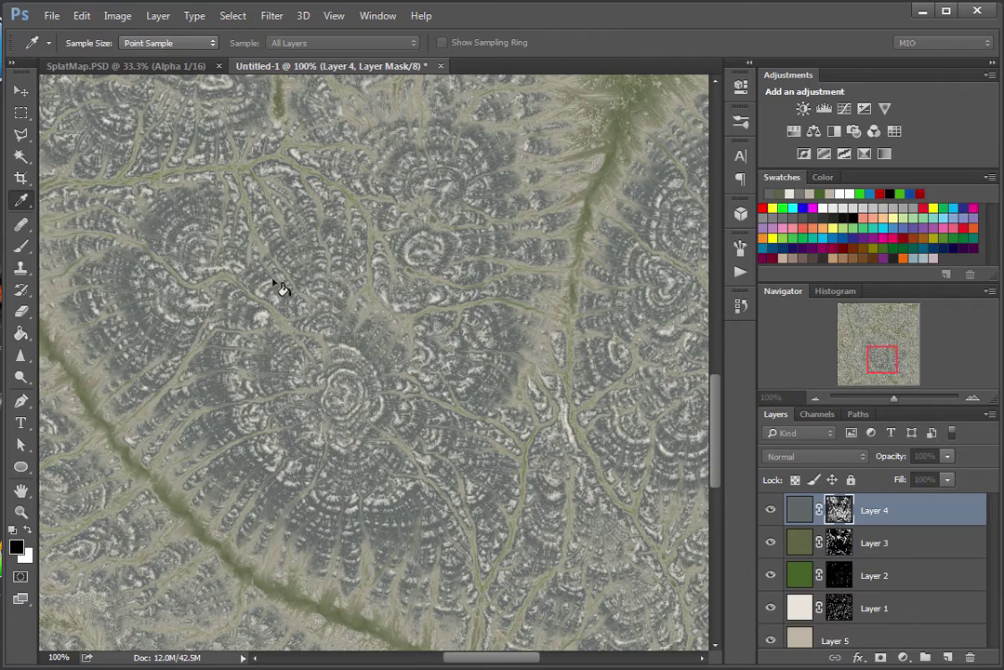
{"action": "left_click_drag", "start_coordinate": [345, 240], "coordinate": [844, 135]}
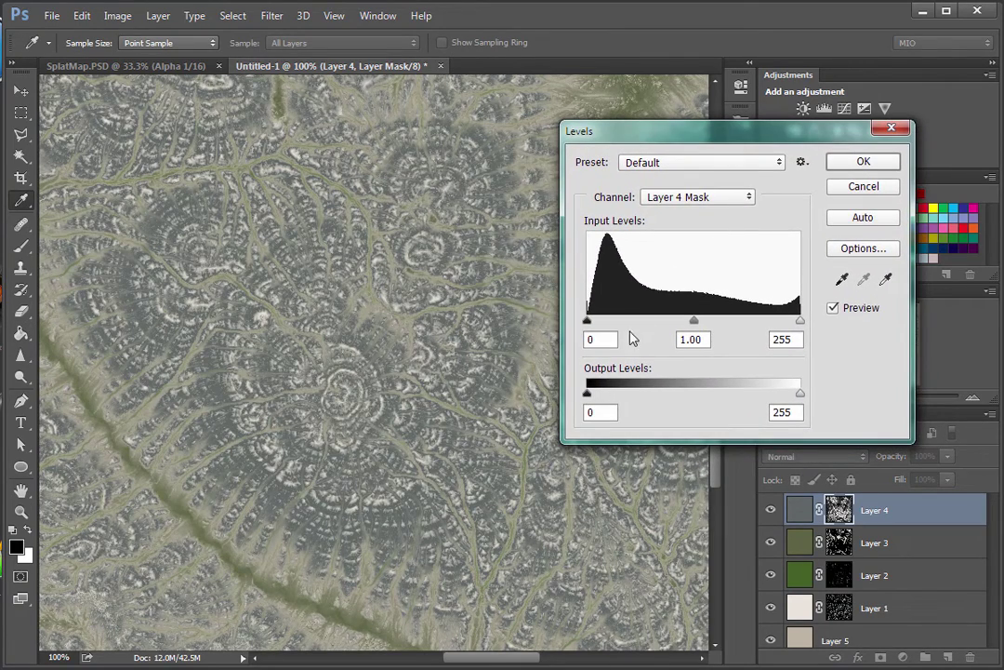
{"action": "left_click_drag", "start_coordinate": [587, 321], "coordinate": [647, 321]}
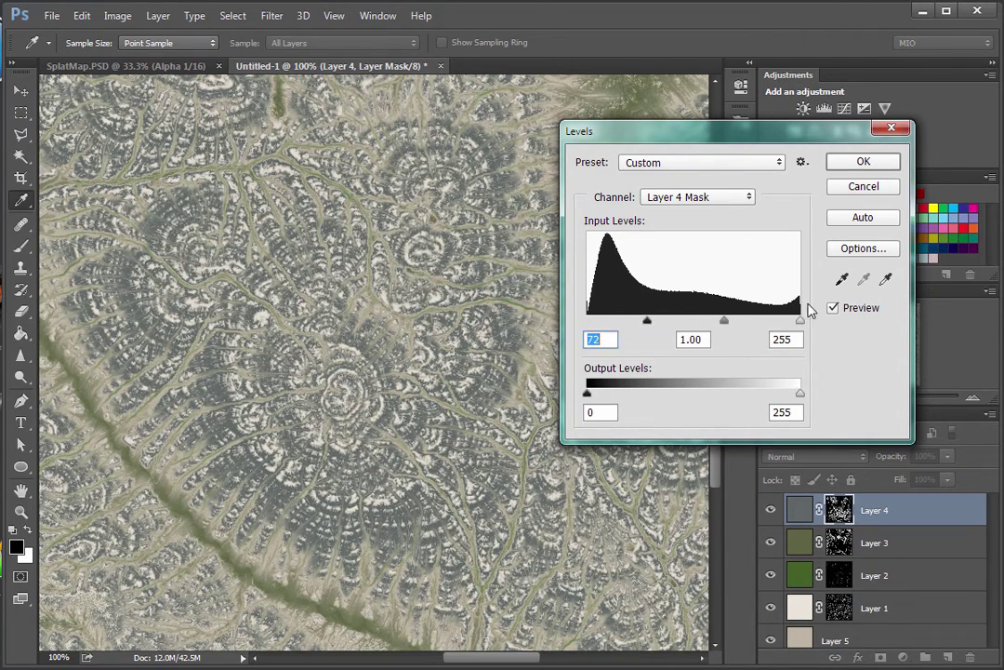
{"action": "mouse_move", "coordinate": [799, 320]}
{"action": "left_mouse_down"}
{"action": "mouse_move", "coordinate": [765, 327]}
{"action": "mouse_move", "coordinate": [773, 341]}
{"action": "mouse_move", "coordinate": [802, 323]}
{"action": "left_mouse_up"}
{"action": "left_click_drag", "start_coordinate": [730, 323], "coordinate": [753, 321]}
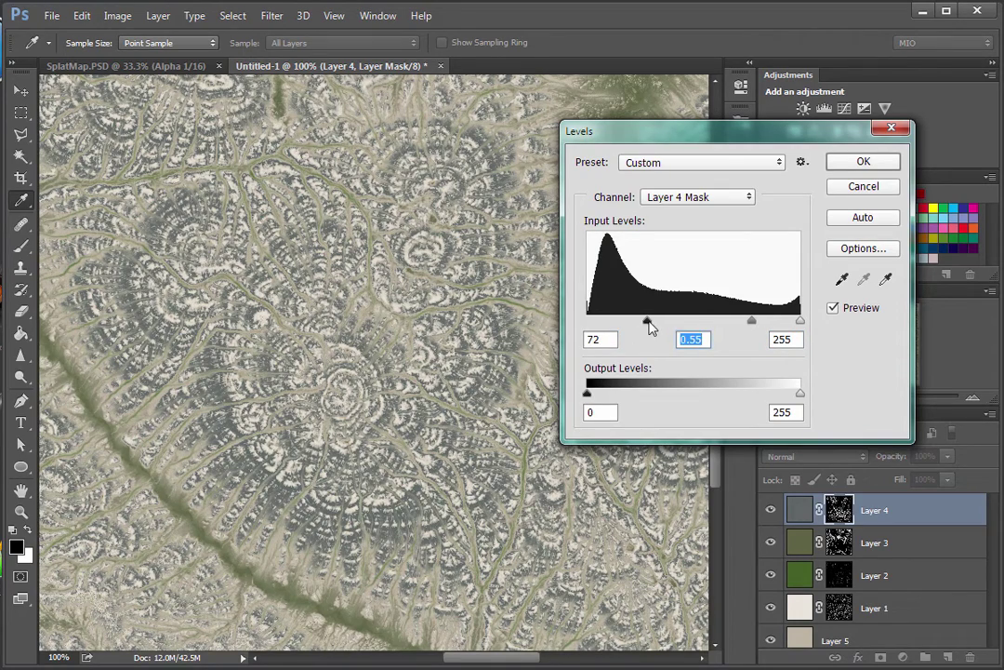
{"action": "left_click_drag", "start_coordinate": [650, 325], "coordinate": [606, 320]}
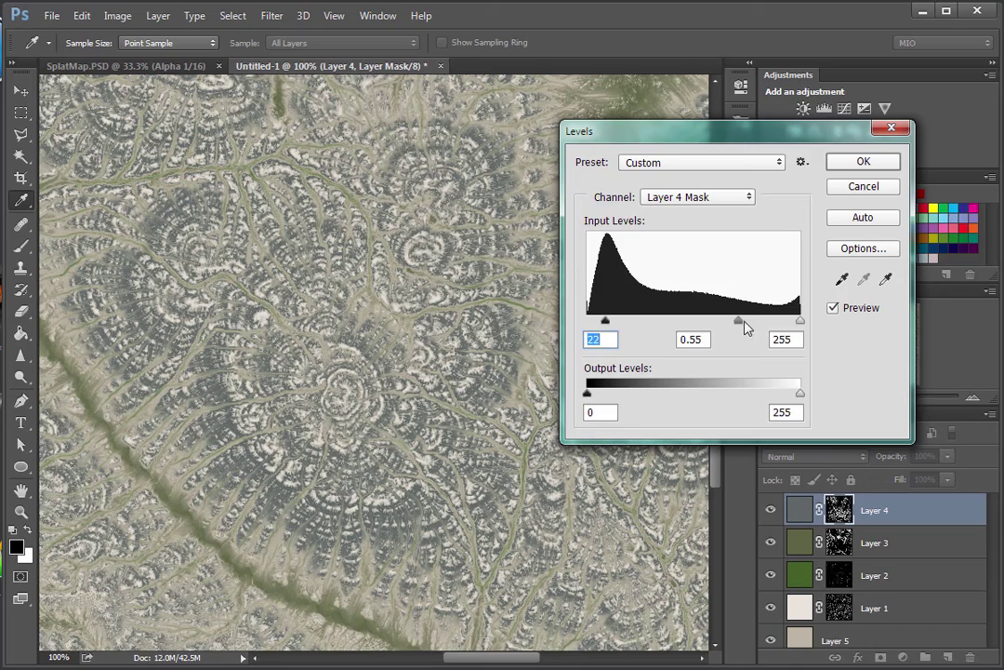
{"action": "mouse_move", "coordinate": [742, 321]}
{"action": "left_mouse_down"}
{"action": "mouse_move", "coordinate": [780, 323]}
{"action": "mouse_move", "coordinate": [725, 324]}
{"action": "mouse_move", "coordinate": [726, 334]}
{"action": "left_mouse_up"}
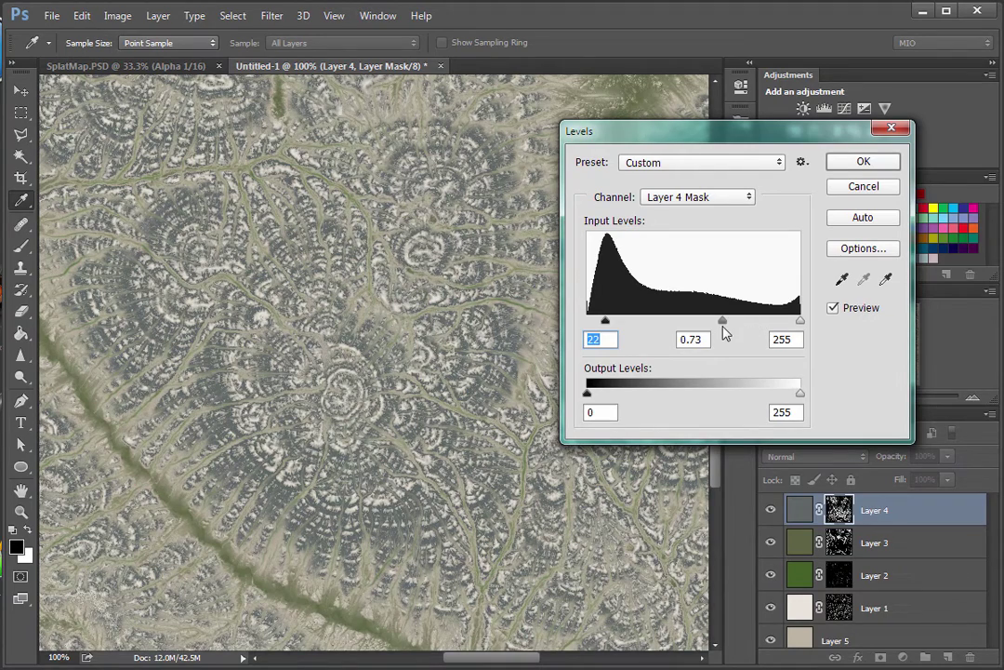
{"action": "left_click", "coordinate": [864, 163]}
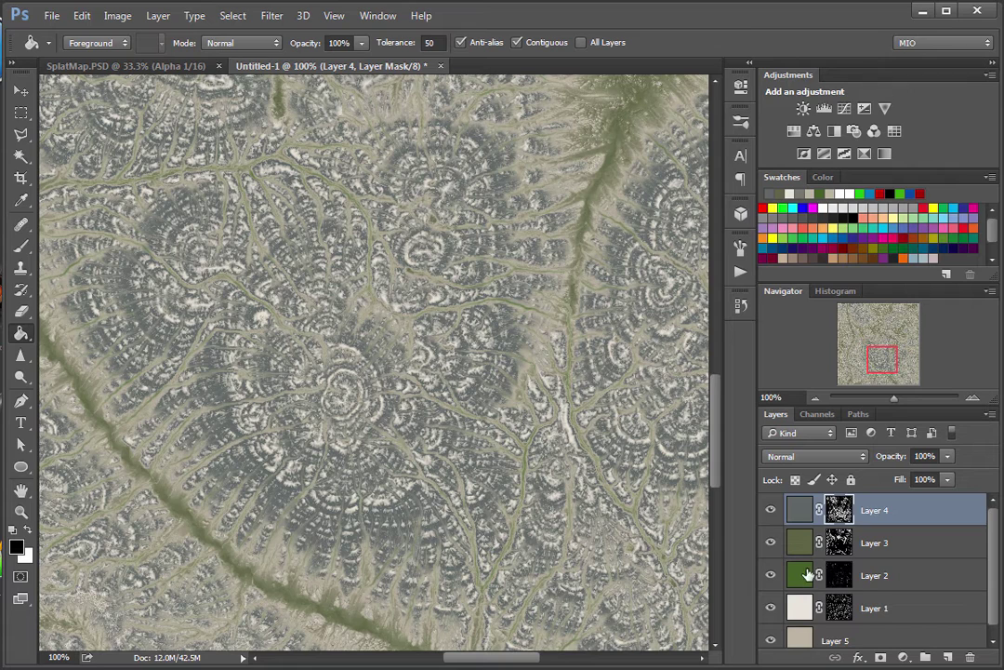
Apply Levels to Layer 2's mask with the white input level lowered to 31.
{"action": "left_click", "coordinate": [798, 577]}
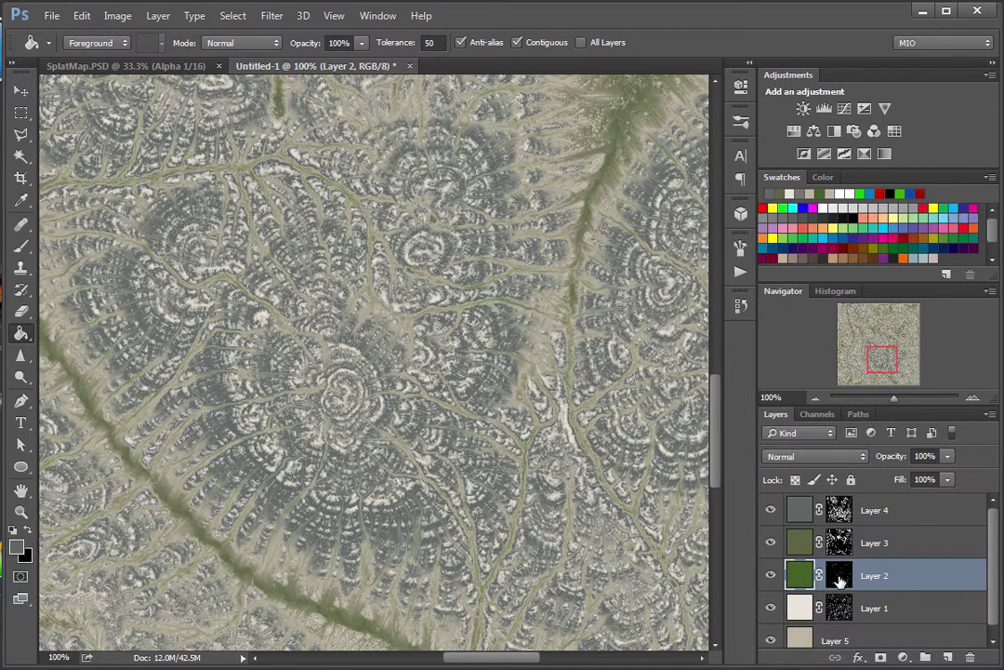
{"action": "left_click", "coordinate": [840, 578]}
{"action": "left_click", "coordinate": [110, 18]}
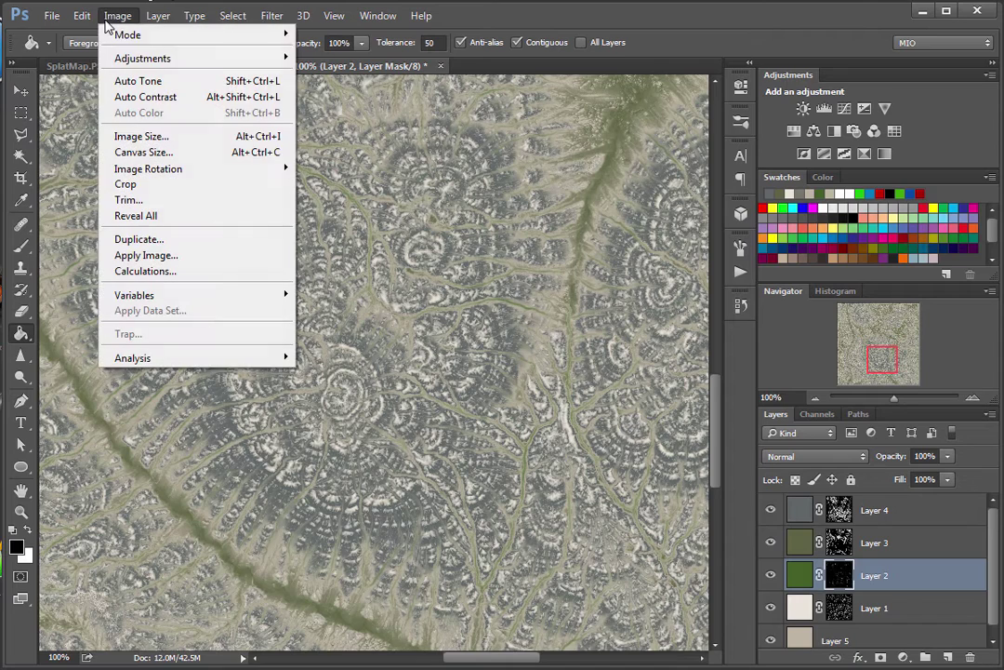
{"action": "mouse_move", "coordinate": [105, 57]}
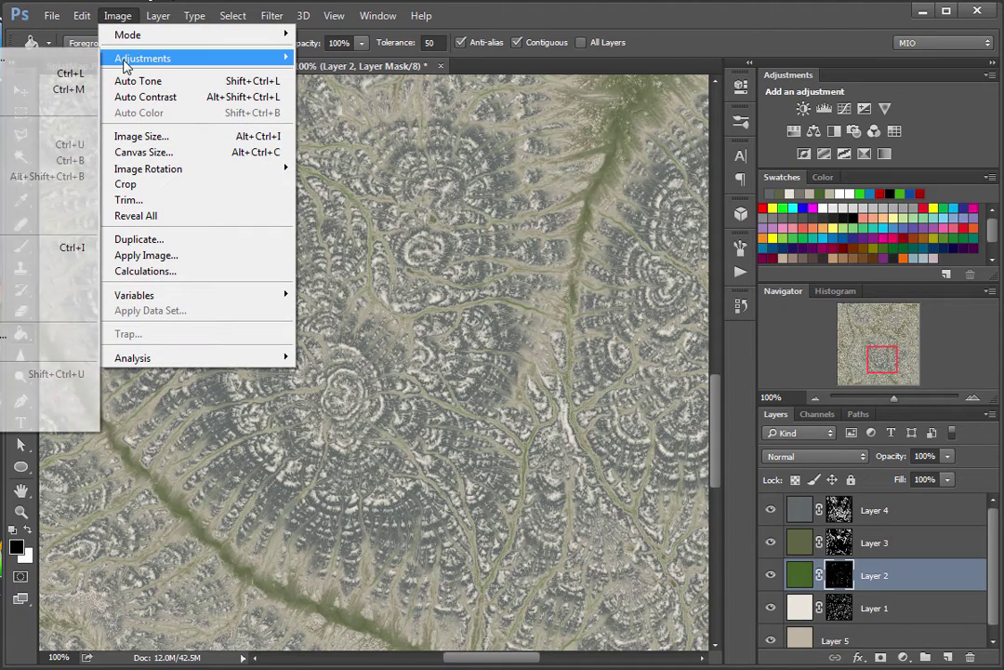
{"action": "left_click", "coordinate": [70, 73]}
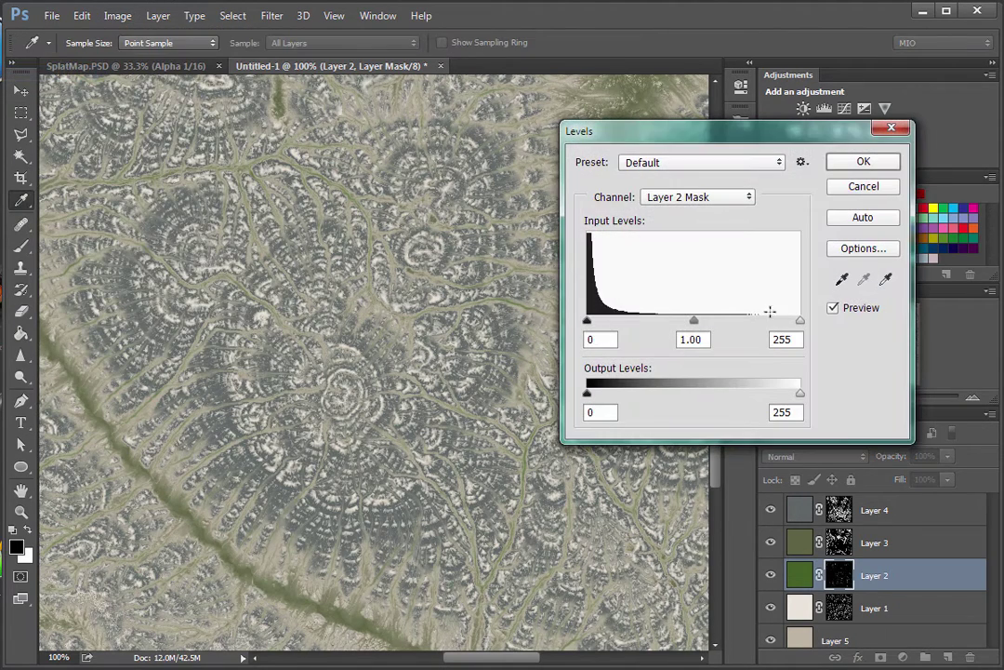
{"action": "left_click_drag", "start_coordinate": [801, 321], "coordinate": [607, 337]}
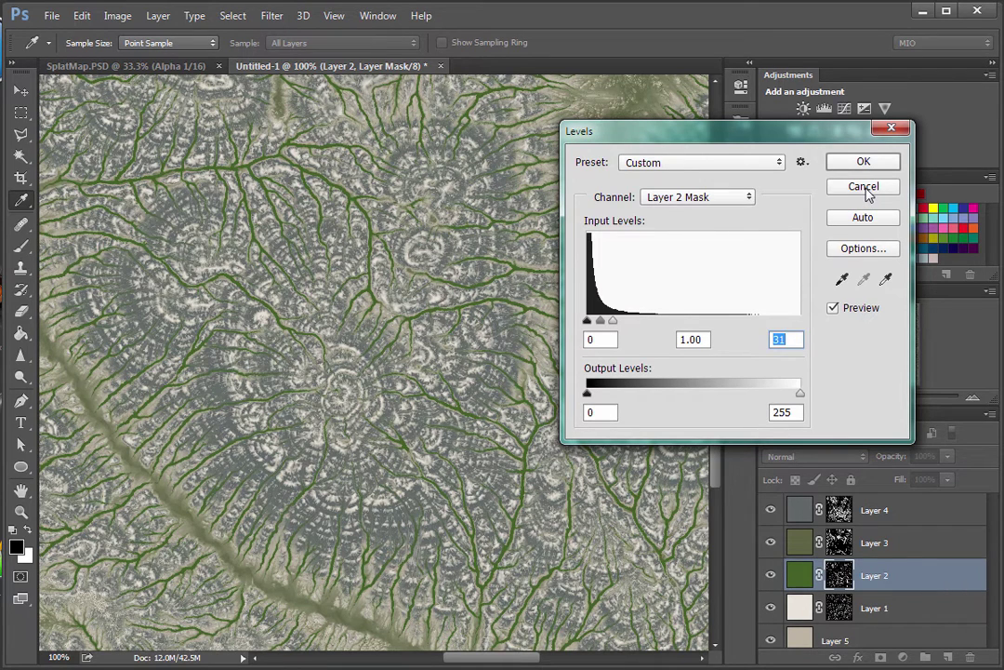
{"action": "key", "text": "shift+Up"}
{"action": "key", "text": "shift+Up"}
{"action": "key", "text": "Up"}
{"action": "key", "text": "Up"}
{"action": "key", "text": "Up"}
{"action": "left_click", "coordinate": [864, 163]}
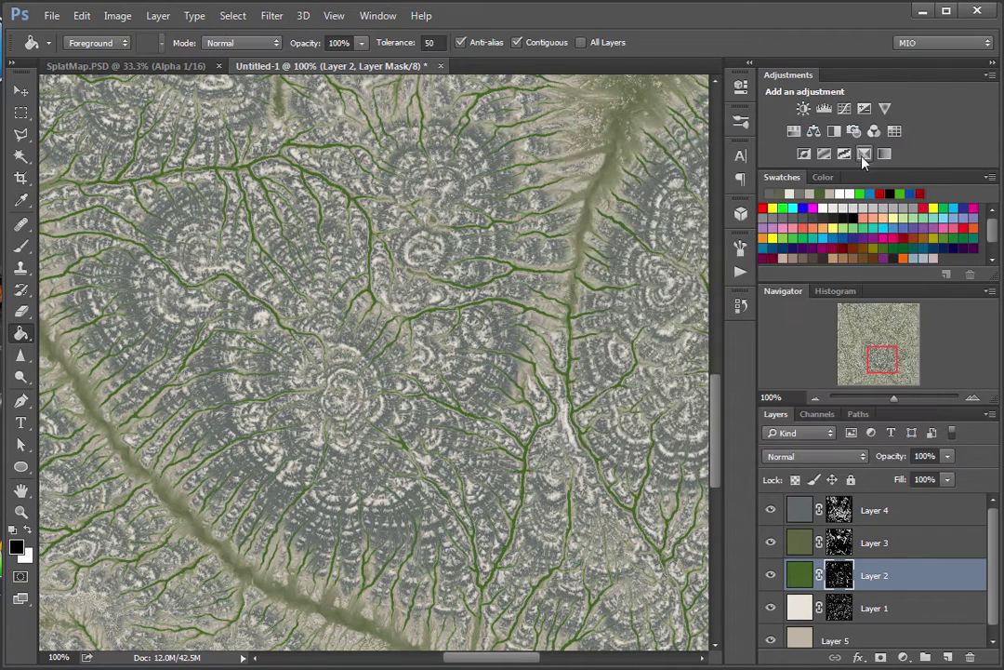
Close the SplatMap.PSD document and run the "MasksToSplat" action from the Splats set with Layer 5 selected.
{"action": "left_click", "coordinate": [220, 66]}
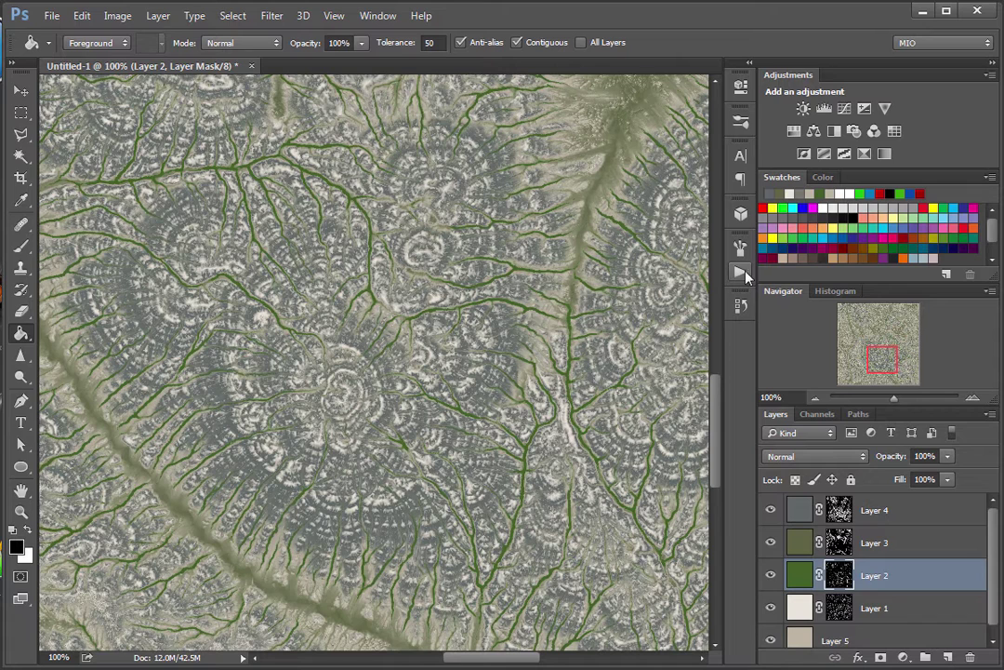
{"action": "scroll", "coordinate": [997, 600], "scroll_direction": "down", "scroll_amount": 1}
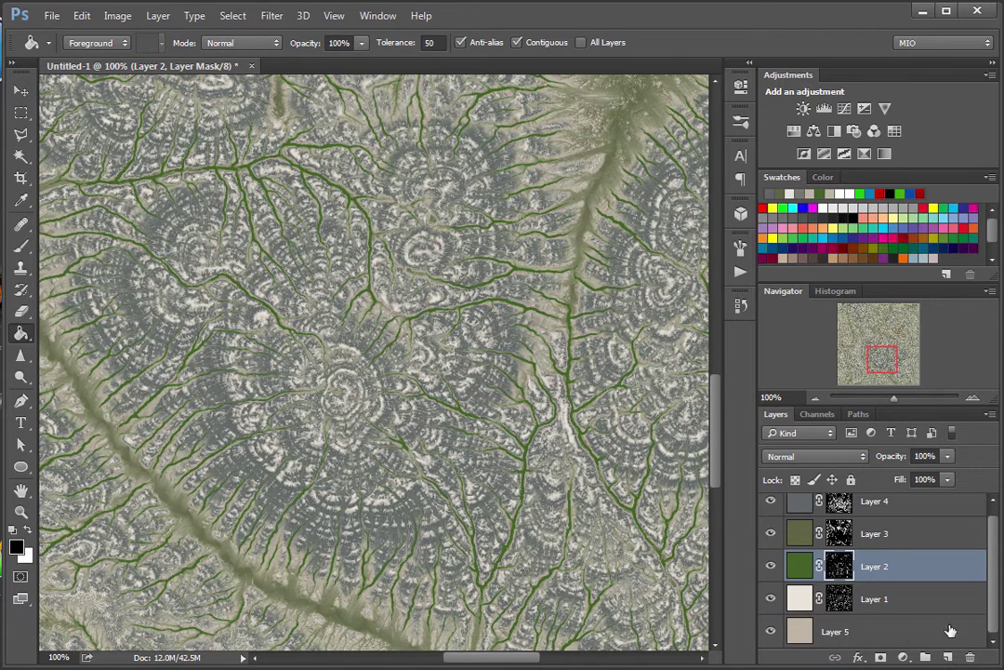
{"action": "left_click", "coordinate": [888, 632]}
{"action": "left_click", "coordinate": [740, 270]}
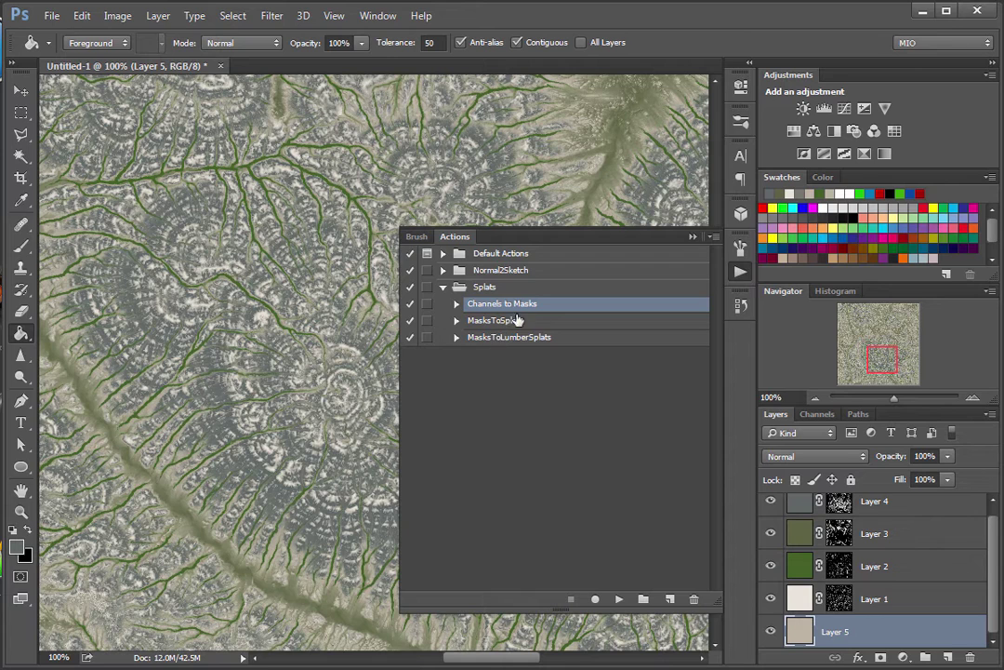
{"action": "left_click", "coordinate": [494, 322]}
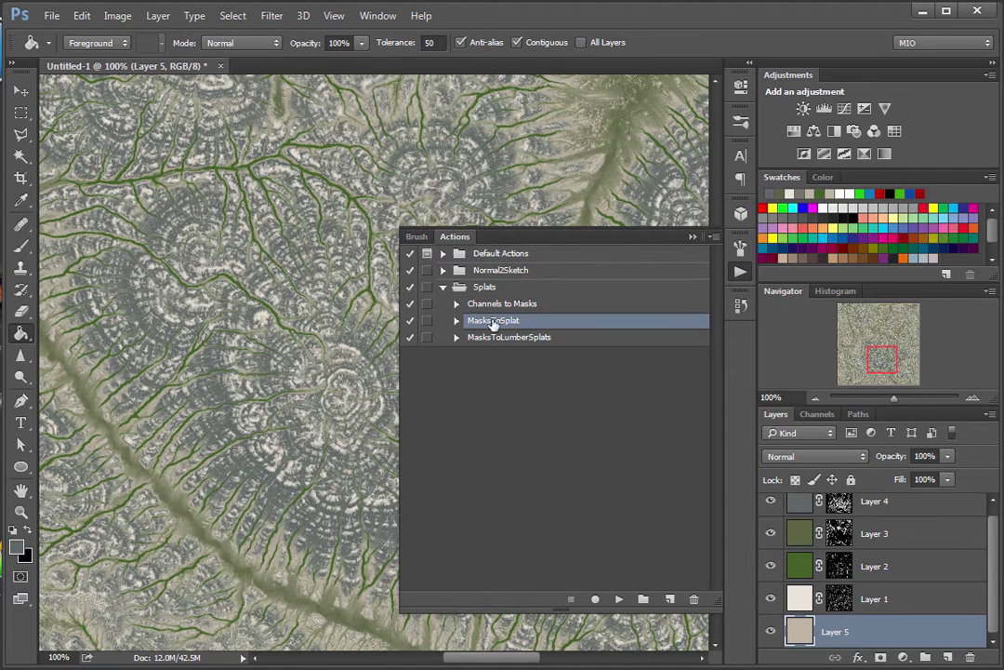
{"action": "left_click", "coordinate": [618, 600]}
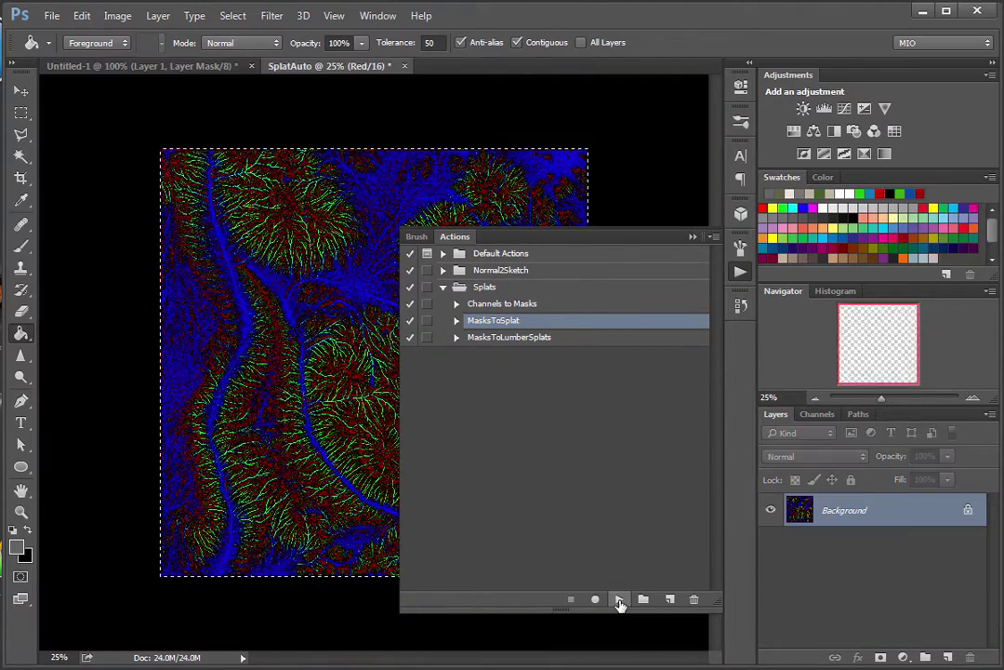
{"action": "left_click", "coordinate": [693, 236]}
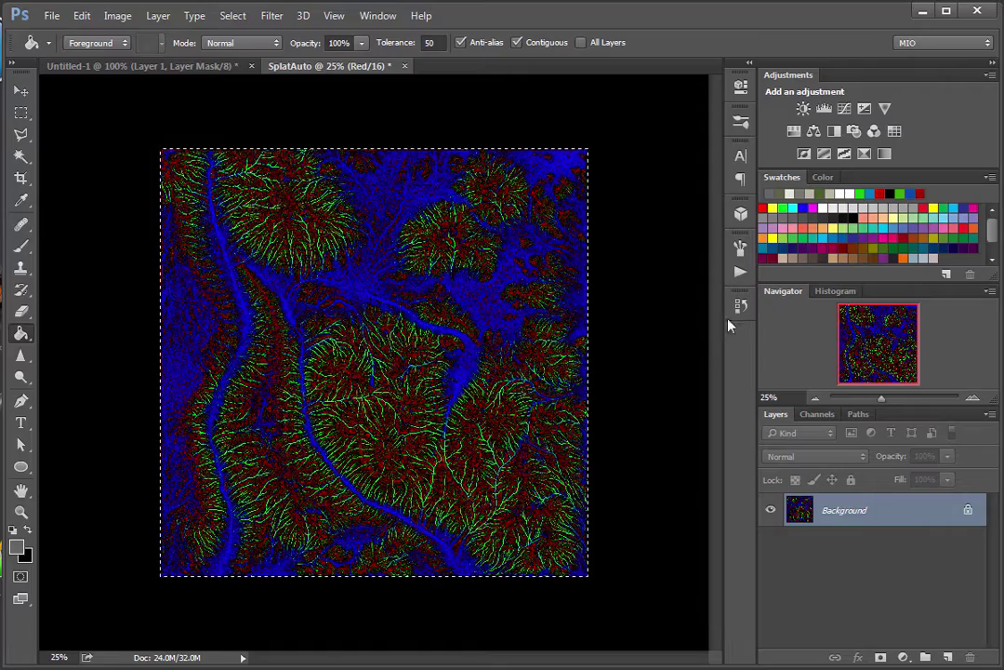
Examine the color channels of the SplatAuto image up close at 66.67% zoom.
{"action": "left_click_drag", "start_coordinate": [885, 402], "coordinate": [891, 401]}
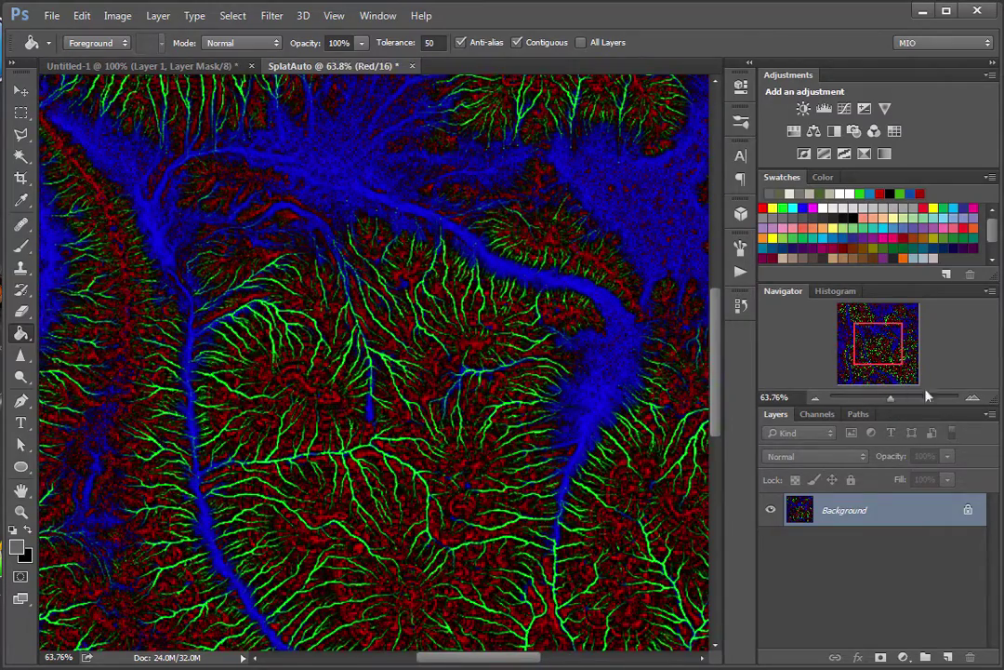
{"action": "left_click", "coordinate": [973, 398]}
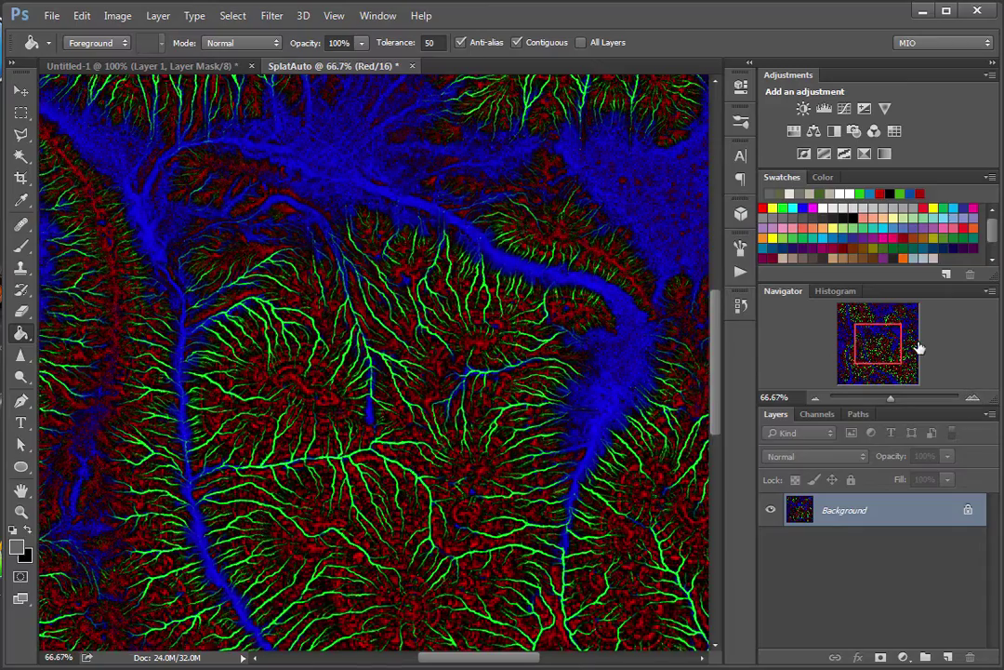
{"action": "left_click_drag", "start_coordinate": [853, 348], "coordinate": [886, 361]}
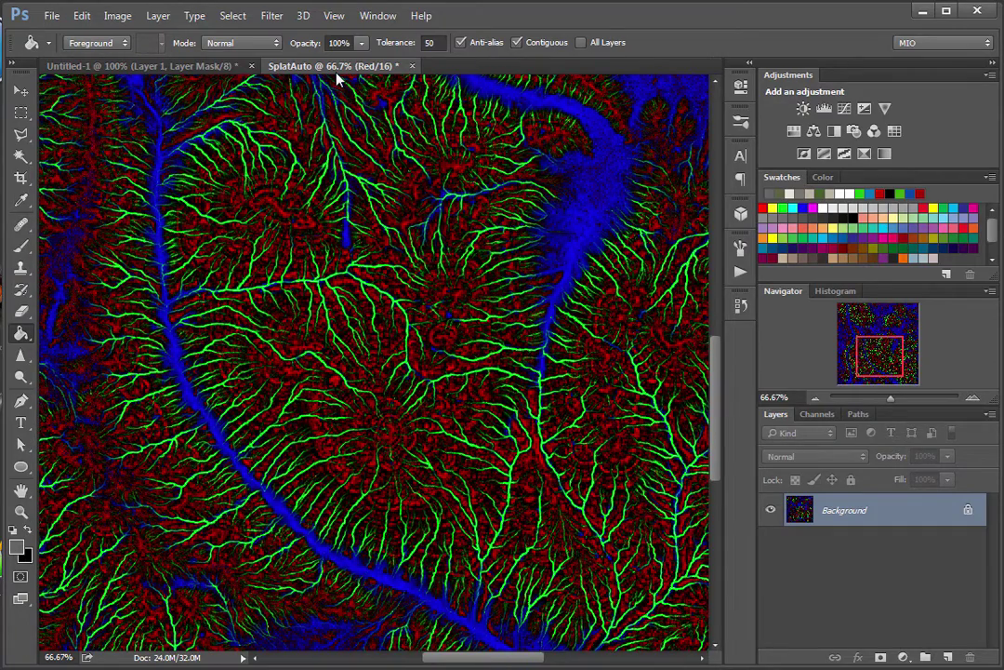